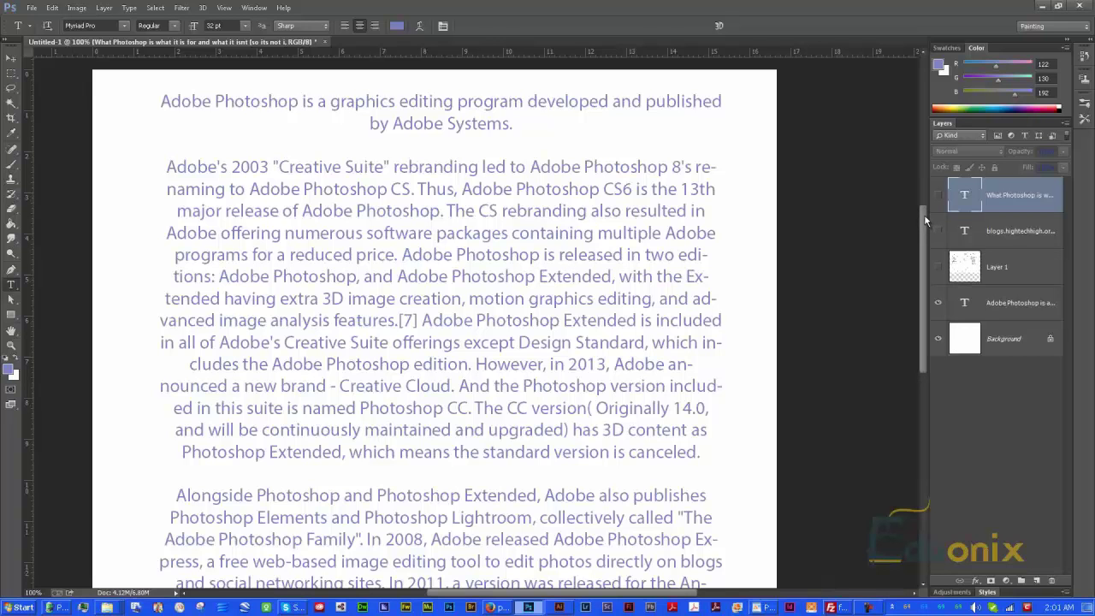
Try drawing a rectangle shape over the second paragraph, and undo it.
{"action": "scroll", "coordinate": [923, 221], "scroll_direction": "up", "scroll_amount": 2}
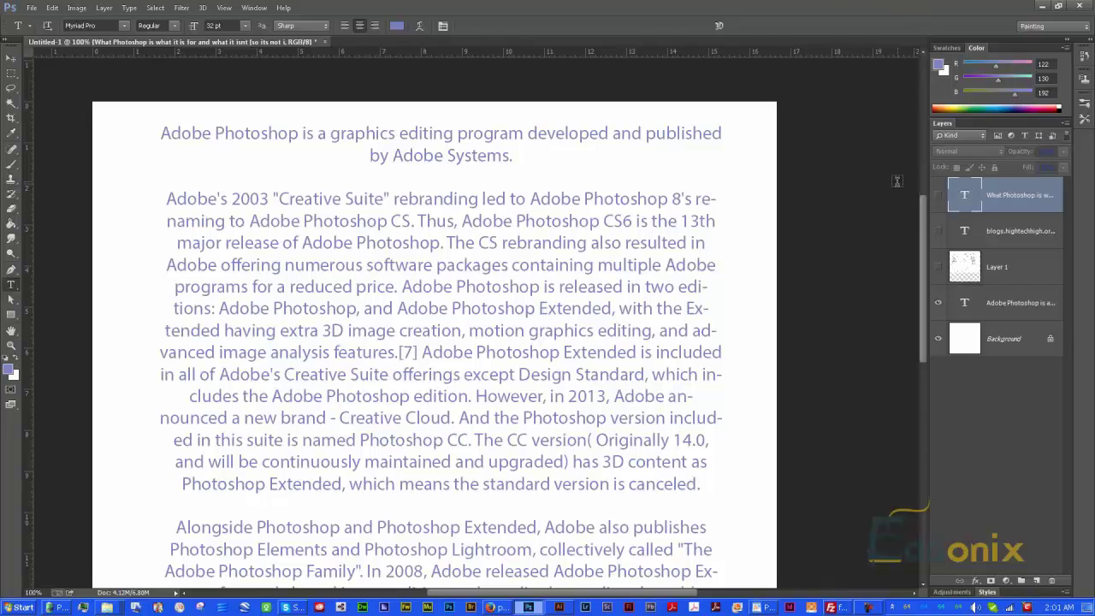
{"action": "left_click_drag", "start_coordinate": [925, 212], "coordinate": [925, 228]}
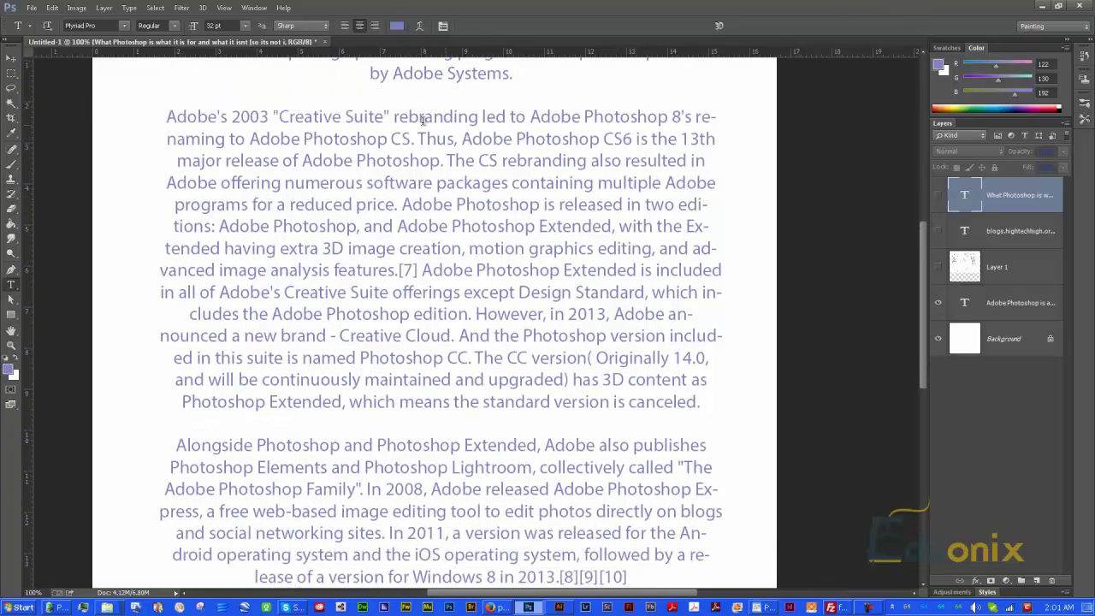
{"action": "left_click", "coordinate": [12, 319]}
{"action": "left_click_drag", "start_coordinate": [229, 148], "coordinate": [685, 361]}
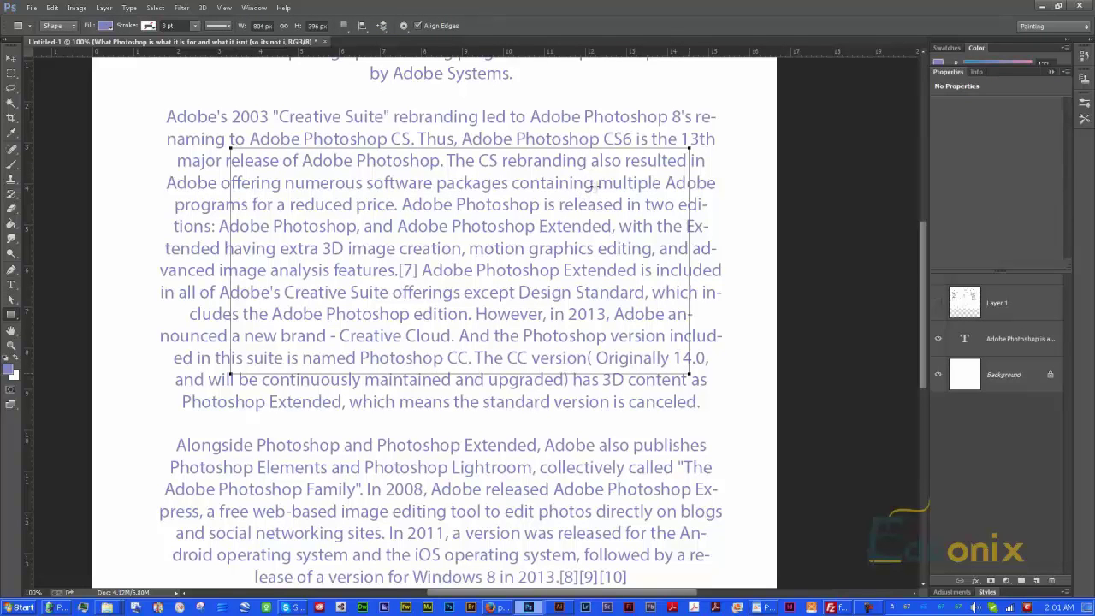
{"action": "key", "text": "ctrl+z"}
{"action": "left_click_drag", "start_coordinate": [924, 233], "coordinate": [923, 225]}
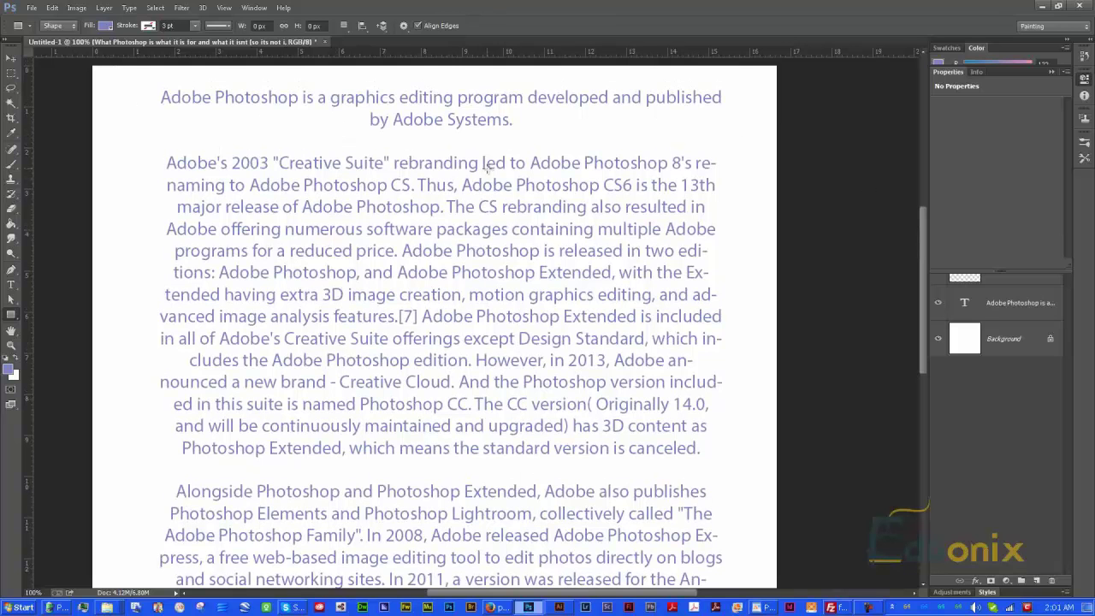
{"action": "left_click_drag", "start_coordinate": [924, 229], "coordinate": [916, 260]}
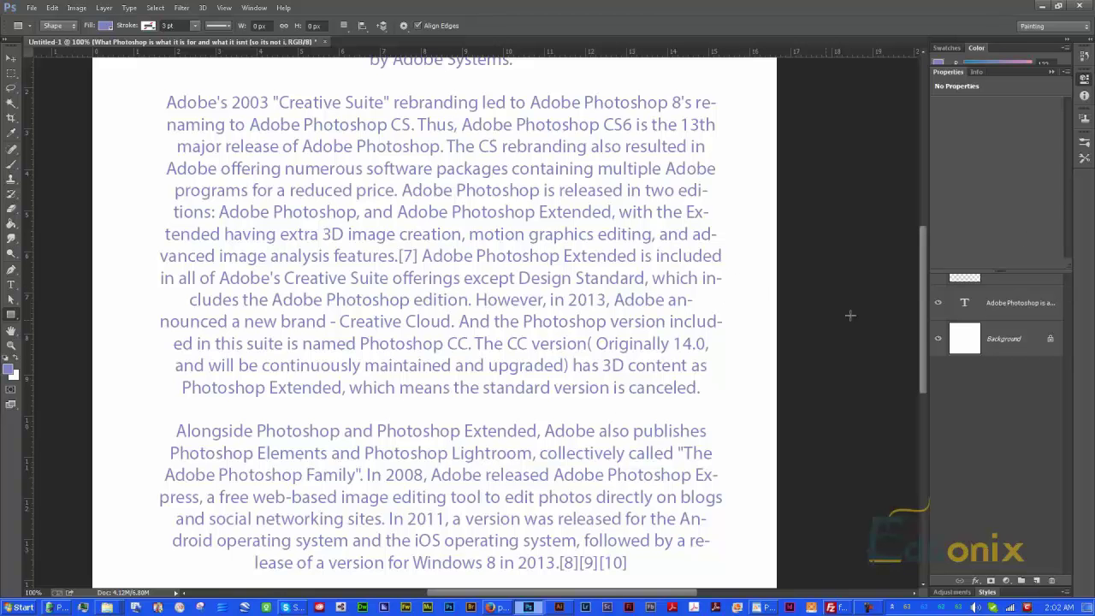
{"action": "mouse_move", "coordinate": [923, 315]}
{"action": "left_mouse_down"}
{"action": "mouse_move", "coordinate": [918, 282]}
{"action": "mouse_move", "coordinate": [923, 310]}
{"action": "left_mouse_up"}
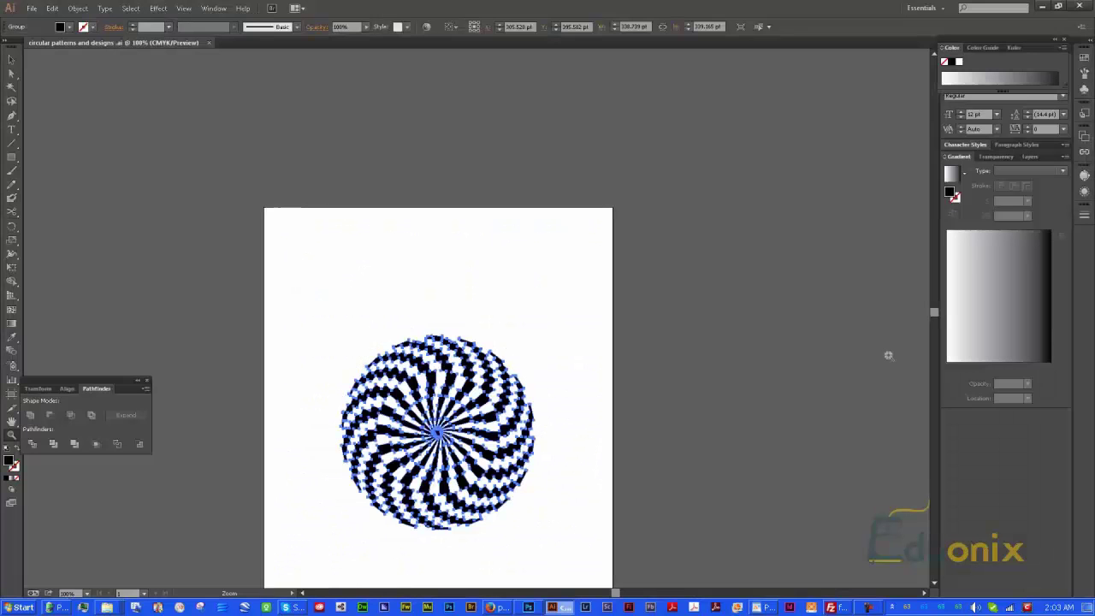
In Illustrator, select a single zigzag strip of the circular pattern with the Direct Selection tool.
{"action": "left_click_drag", "start_coordinate": [466, 421], "coordinate": [488, 284]}
{"action": "key", "text": "a"}
{"action": "left_click", "coordinate": [570, 345]}
{"action": "left_click_drag", "start_coordinate": [286, 196], "coordinate": [639, 447]}
{"action": "left_click_drag", "start_coordinate": [512, 167], "coordinate": [519, 177]}
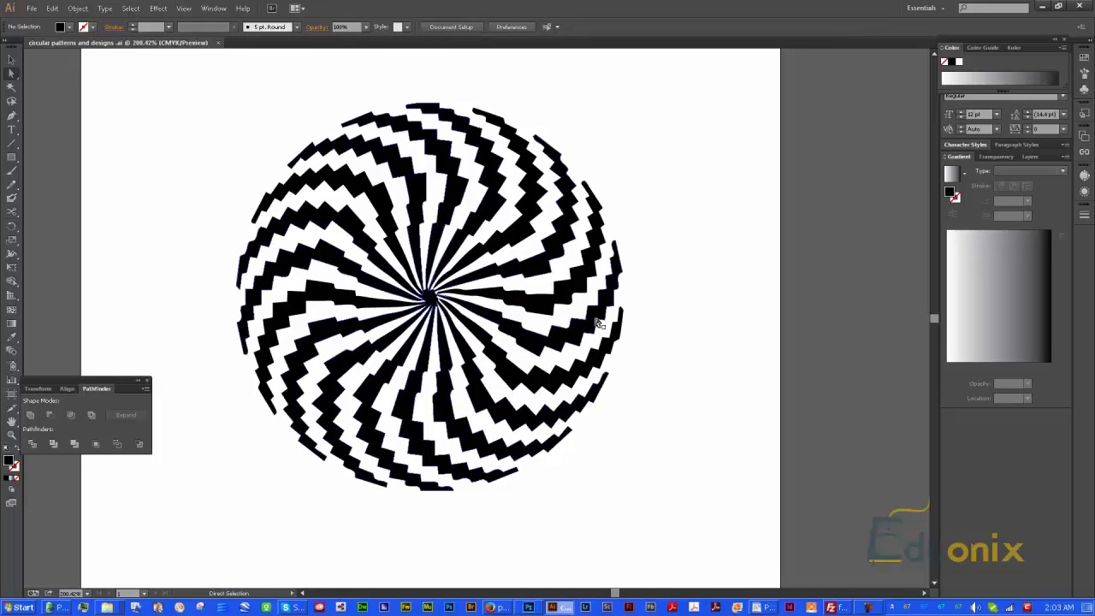
{"action": "key", "text": "v"}
{"action": "key", "text": "a"}
{"action": "left_click", "coordinate": [605, 351]}
Examine the vector edges and anchor points of the selected zigzag strip at very high magnification.
{"action": "key", "text": "z"}
{"action": "left_click_drag", "start_coordinate": [653, 355], "coordinate": [587, 325]}
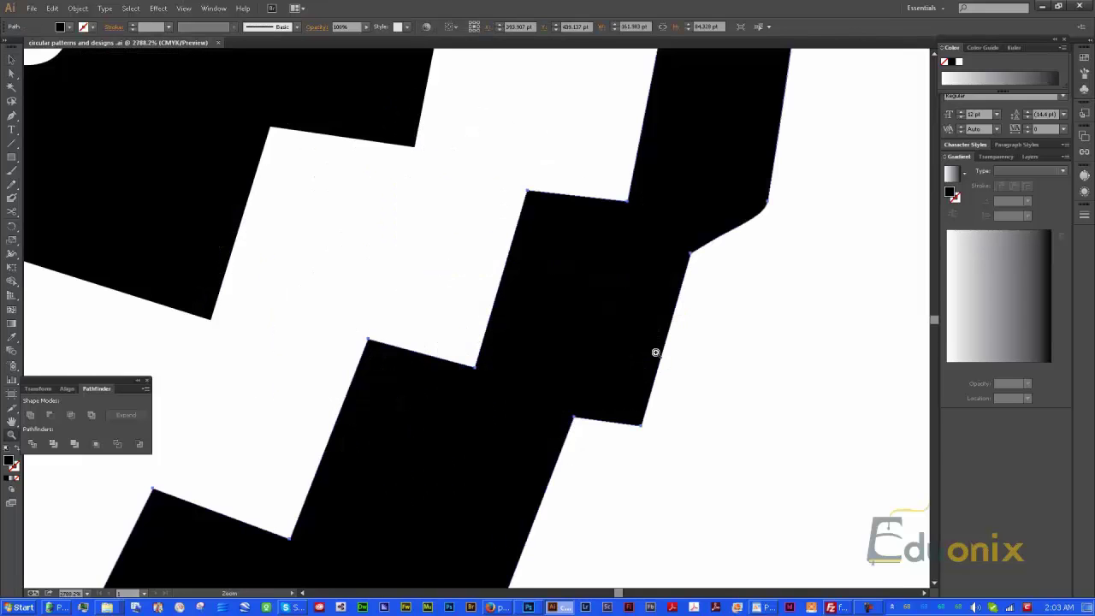
{"action": "left_click_drag", "start_coordinate": [356, 323], "coordinate": [553, 420]}
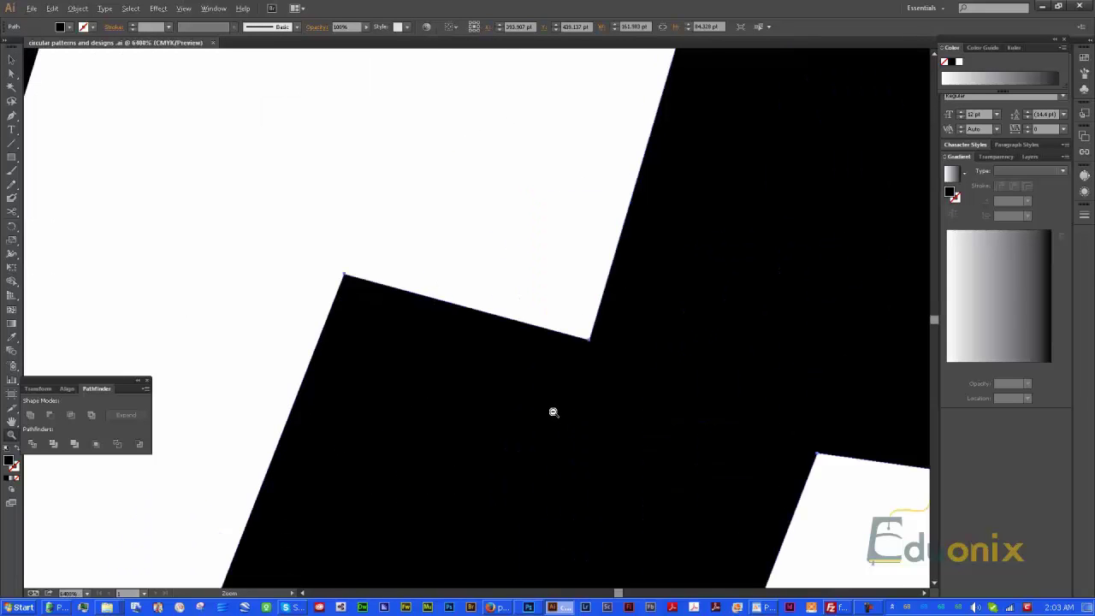
{"action": "key", "text": "ctrl+minus"}
{"action": "key", "text": "ctrl+minus"}
{"action": "key", "text": "ctrl+minus"}
{"action": "left_click", "coordinate": [291, 276], "text": "alt"}
{"action": "left_click", "coordinate": [308, 306], "text": "alt"}
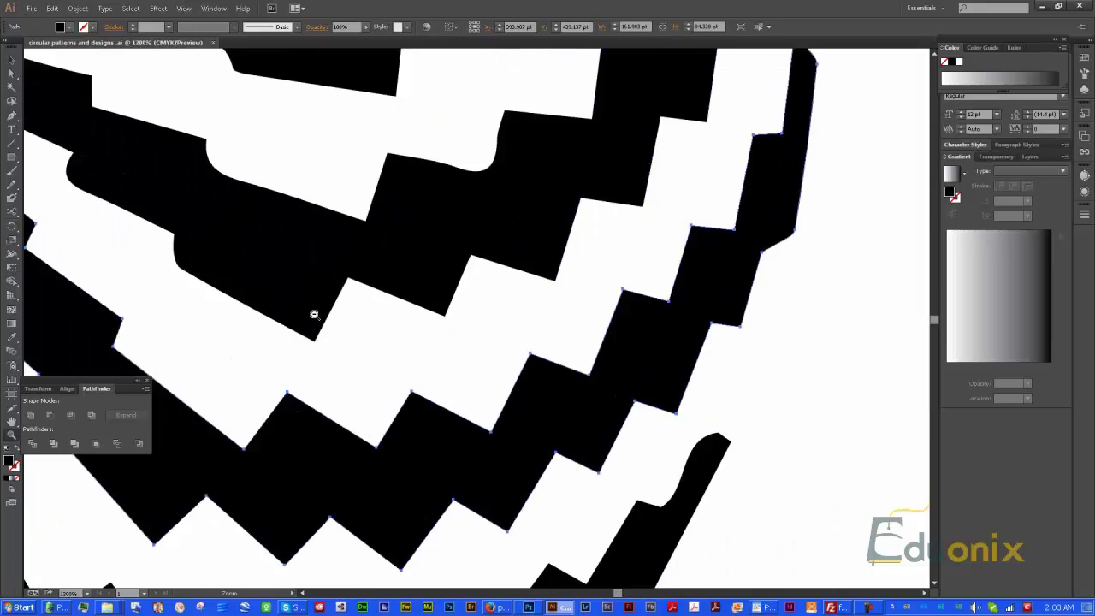
{"action": "left_click", "coordinate": [413, 318], "text": "alt"}
{"action": "left_click", "coordinate": [421, 275], "text": "alt"}
{"action": "left_click", "coordinate": [421, 276], "text": "alt"}
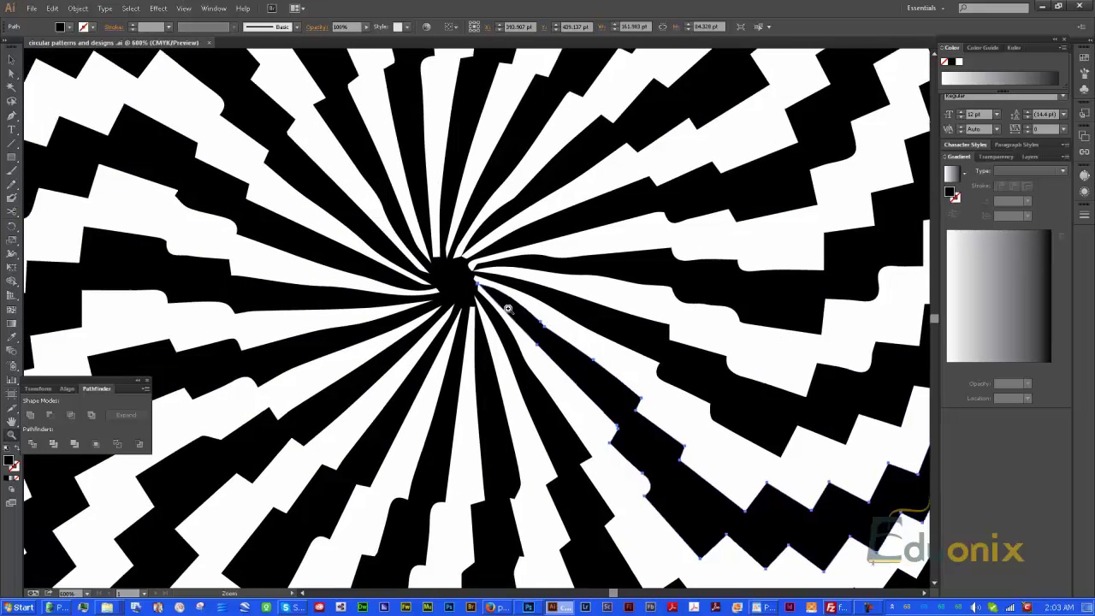
{"action": "left_click", "coordinate": [527, 311], "text": "alt"}
Select the whole circular pattern group and bring it into the Photoshop text document as a Vector Smart Object.
{"action": "left_click_drag", "start_coordinate": [555, 297], "coordinate": [613, 206]}
{"action": "left_click_drag", "start_coordinate": [675, 221], "coordinate": [686, 254]}
{"action": "left_click", "coordinate": [686, 254]}
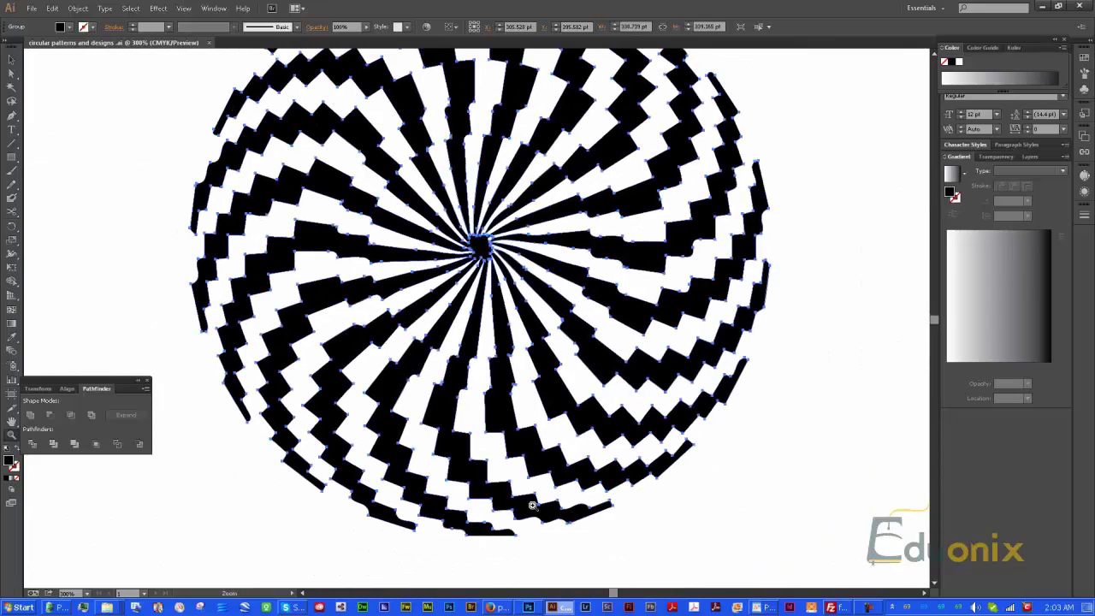
{"action": "key", "text": "v"}
{"action": "left_click_drag", "start_coordinate": [511, 419], "coordinate": [525, 533]}
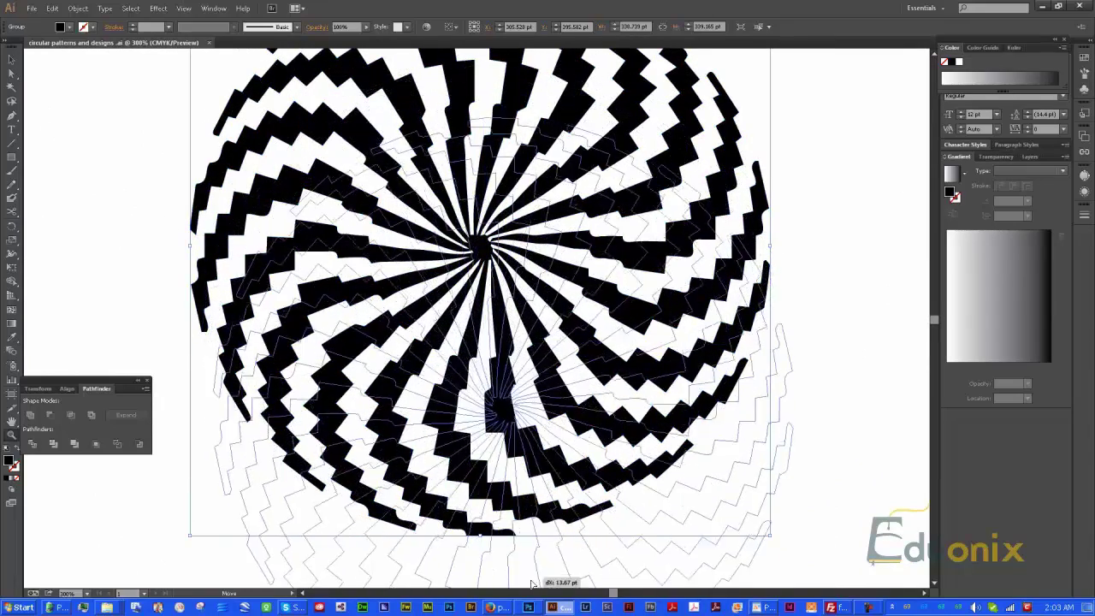
{"action": "left_click", "coordinate": [529, 607]}
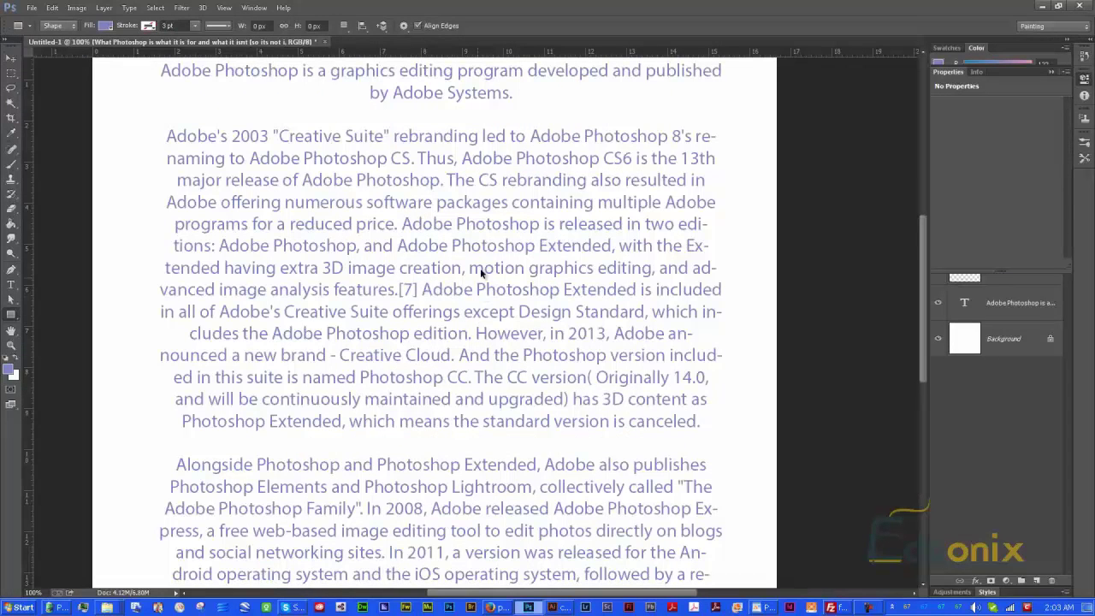
{"action": "key", "text": "ctrl+v"}
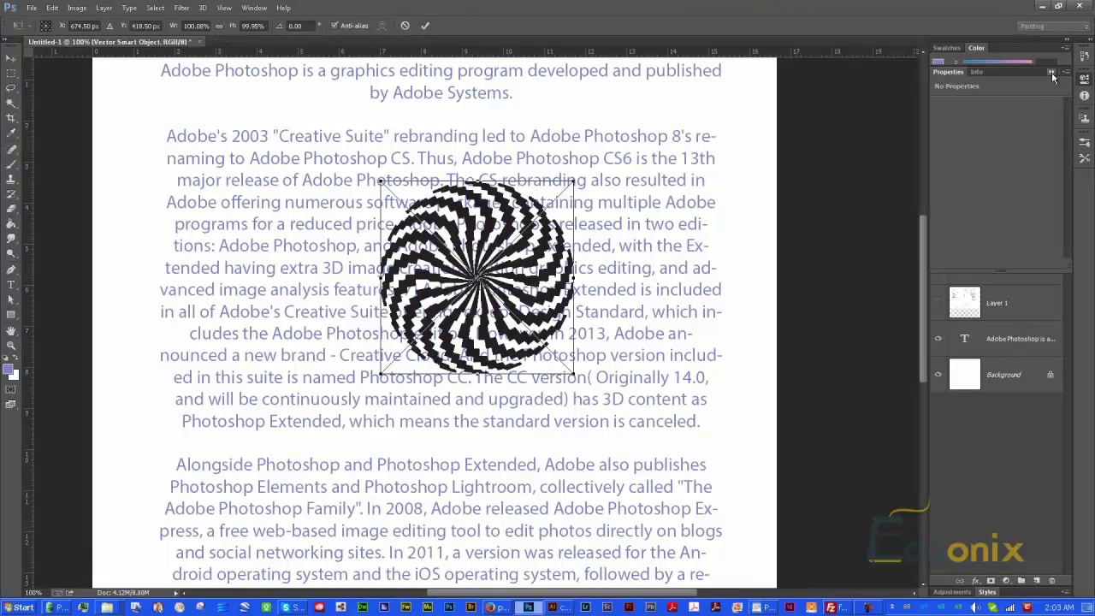
{"action": "left_click", "coordinate": [1052, 72]}
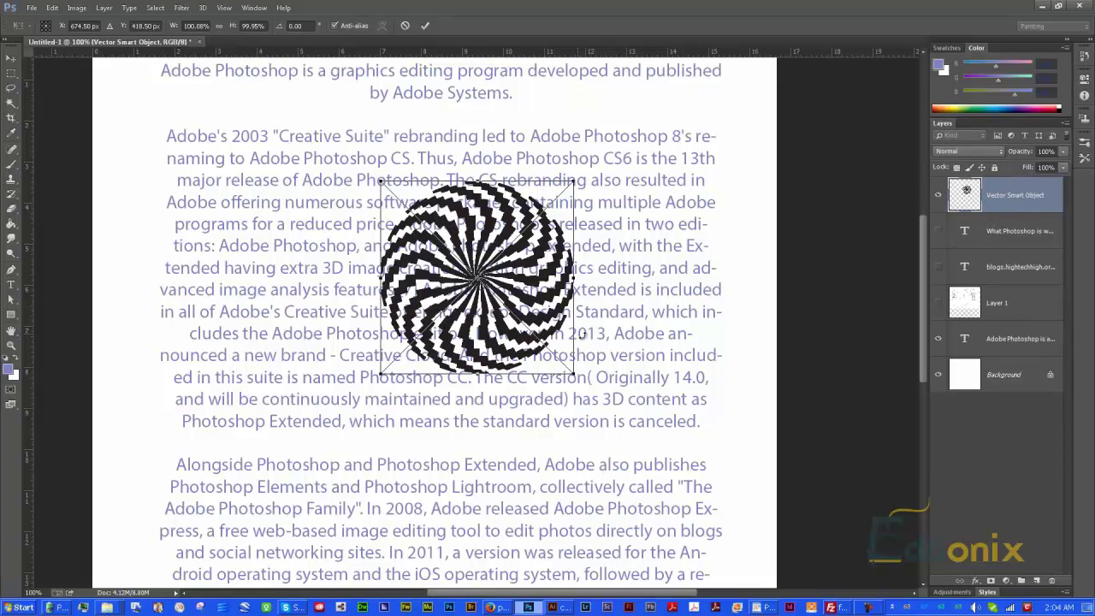
Enlarge the placed circular pattern to about 232%, move it lower over the text, and commit the placement.
{"action": "left_click_drag", "start_coordinate": [575, 374], "coordinate": [701, 501]}
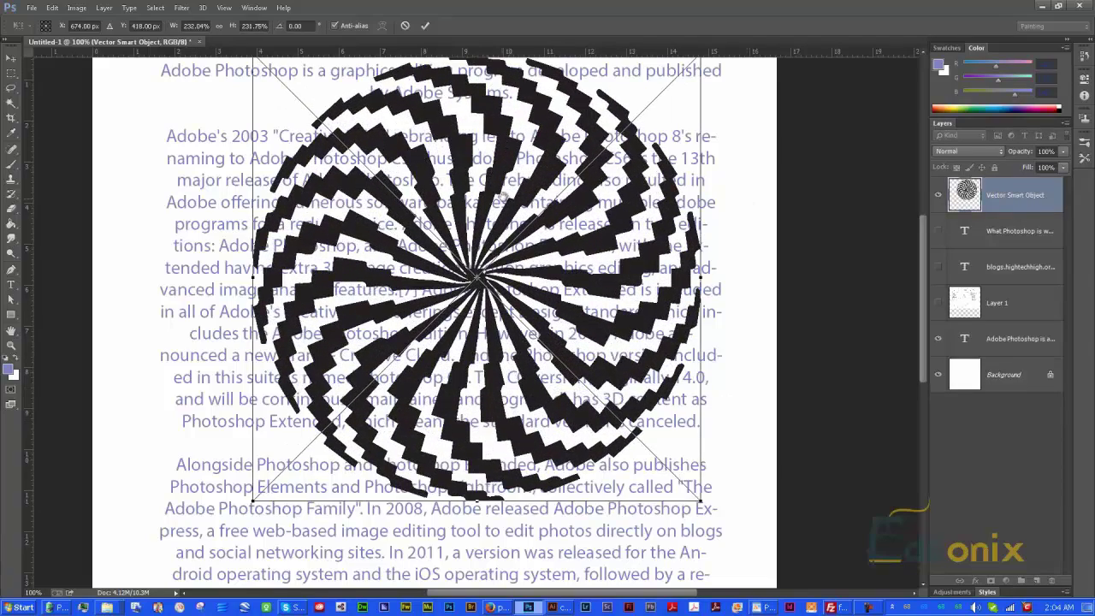
{"action": "left_click_drag", "start_coordinate": [748, 200], "coordinate": [737, 237]}
{"action": "left_click_drag", "start_coordinate": [485, 225], "coordinate": [437, 271]}
{"action": "key", "text": "Return"}
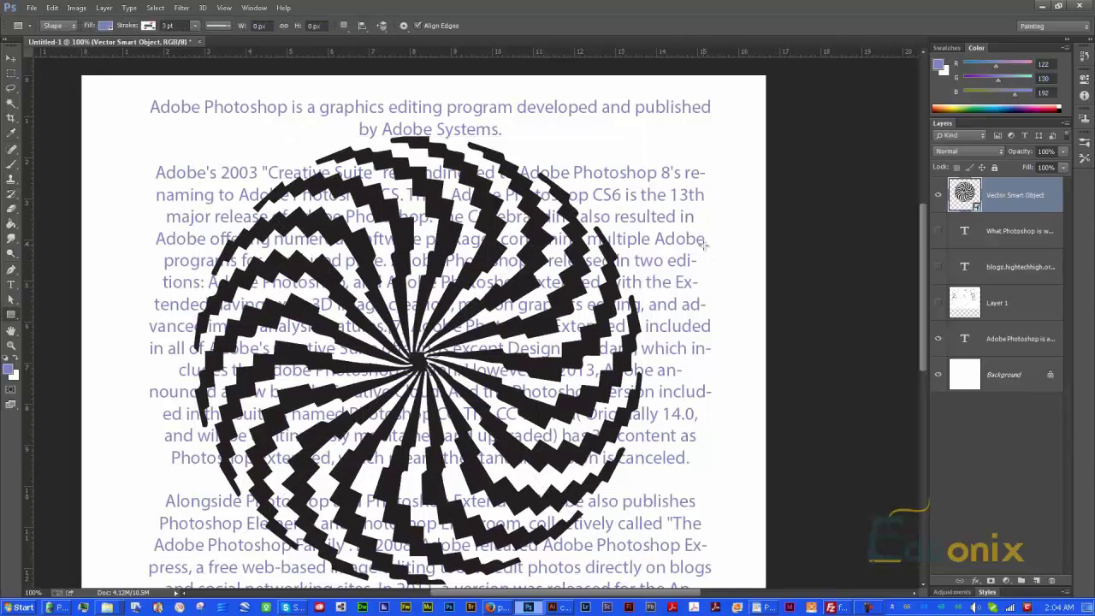
Hide the Vector Smart Object layer so the text is unobstructed.
{"action": "key", "text": "z"}
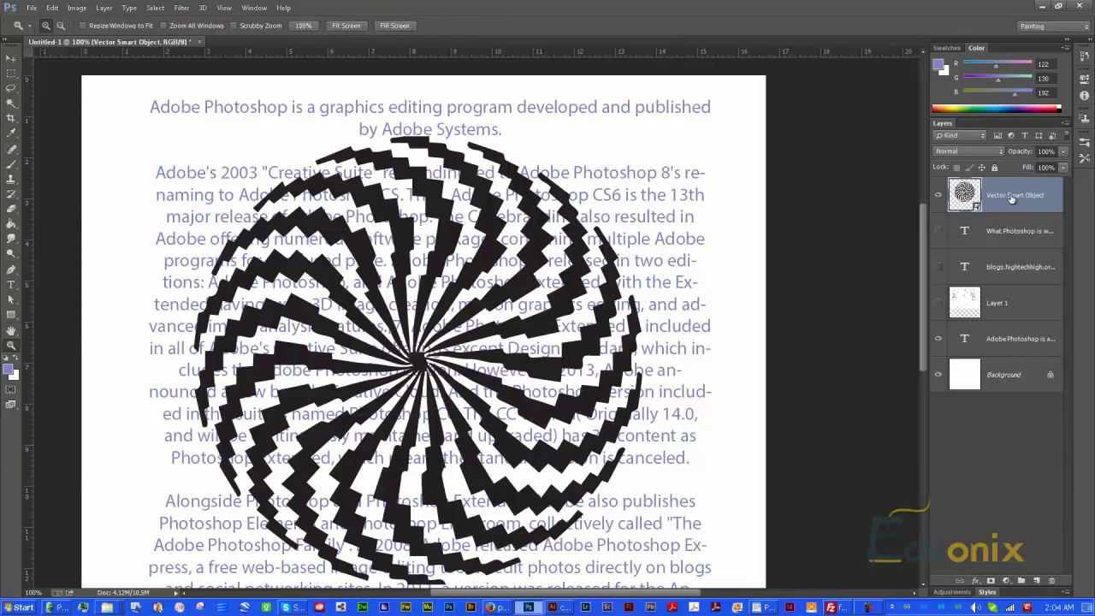
{"action": "left_click", "coordinate": [938, 196]}
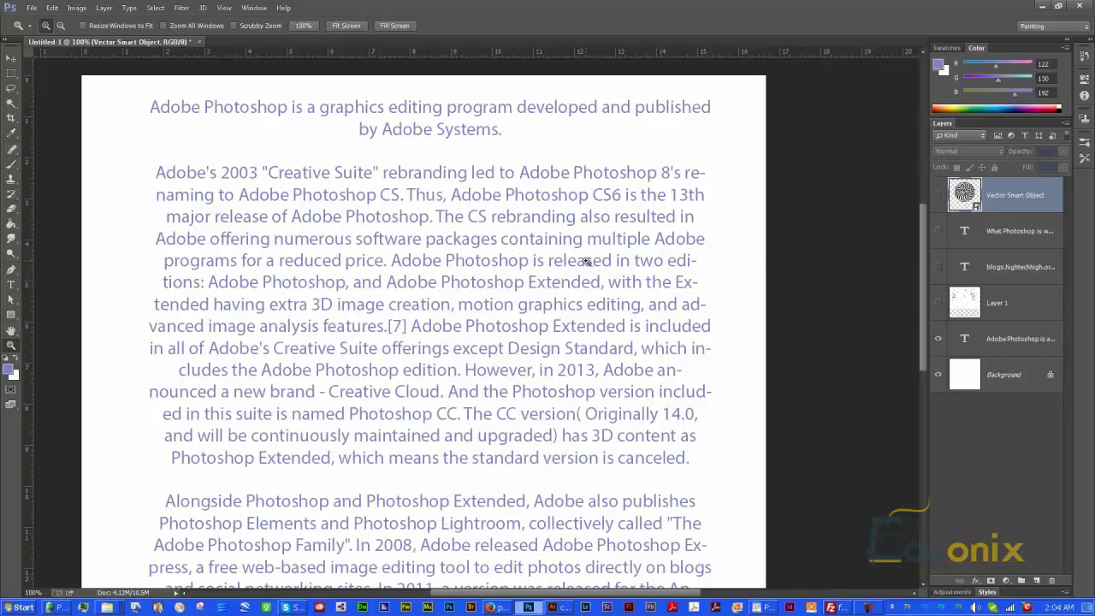
{"action": "left_click_drag", "start_coordinate": [485, 265], "coordinate": [564, 268]}
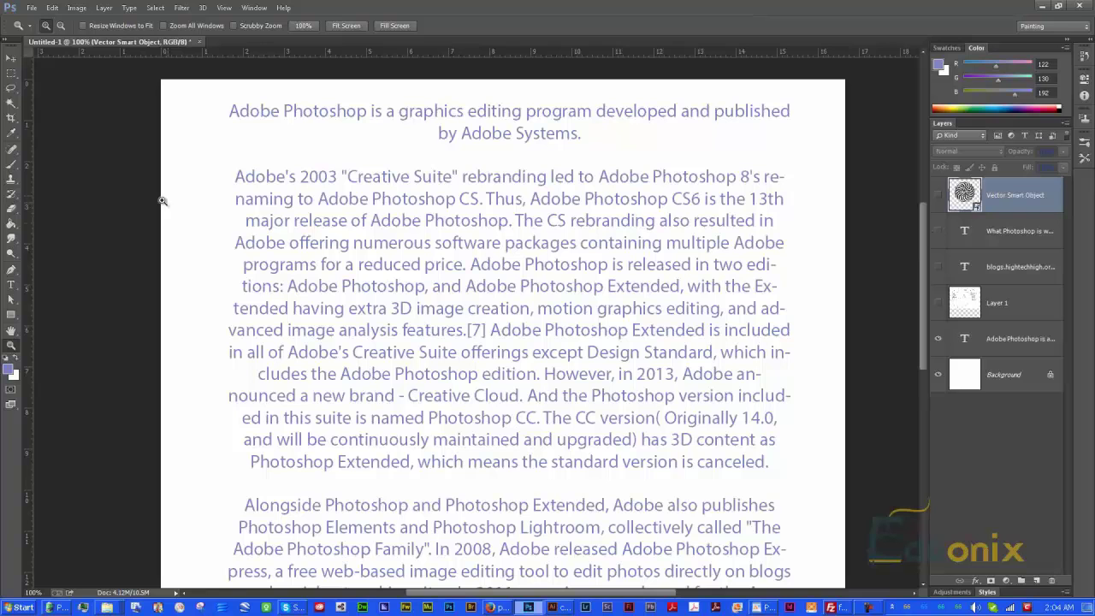
Activate the Brush tool and select the text layer that begins "Adobe Photoshop is a".
{"action": "left_click", "coordinate": [10, 166]}
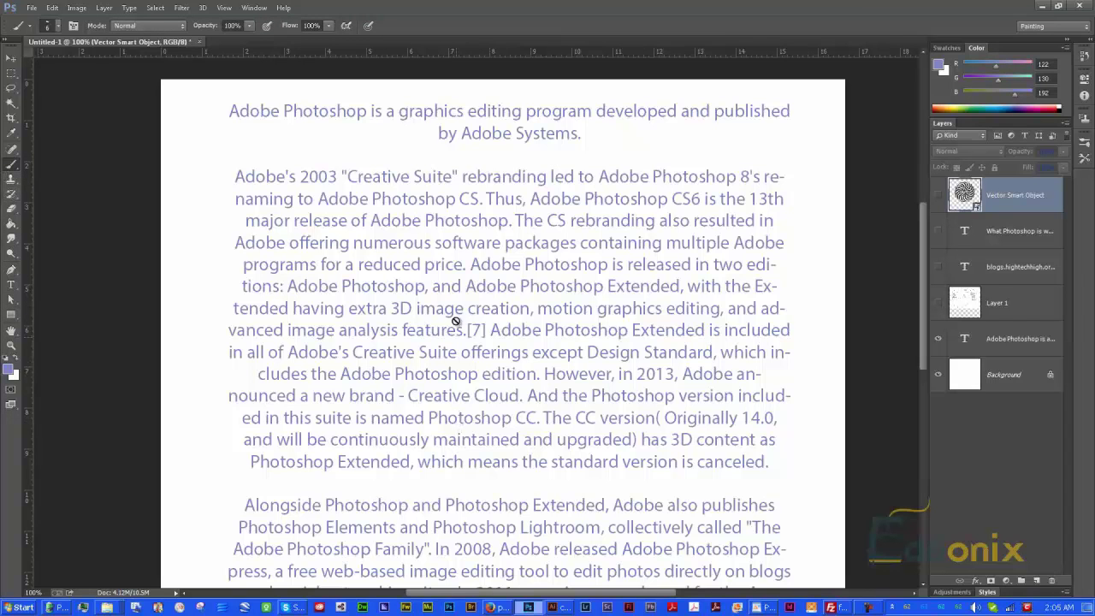
{"action": "right_click", "coordinate": [12, 168]}
{"action": "left_click", "coordinate": [27, 160]}
{"action": "left_click", "coordinate": [332, 163], "text": "ctrl"}
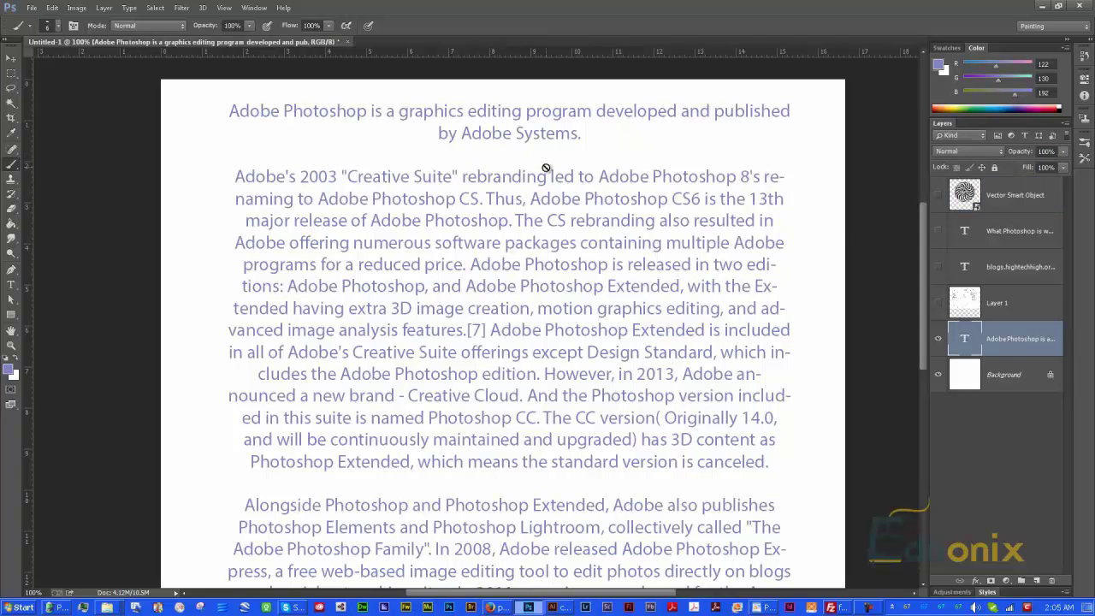
{"action": "scroll", "coordinate": [616, 206], "scroll_direction": "down", "scroll_amount": 1}
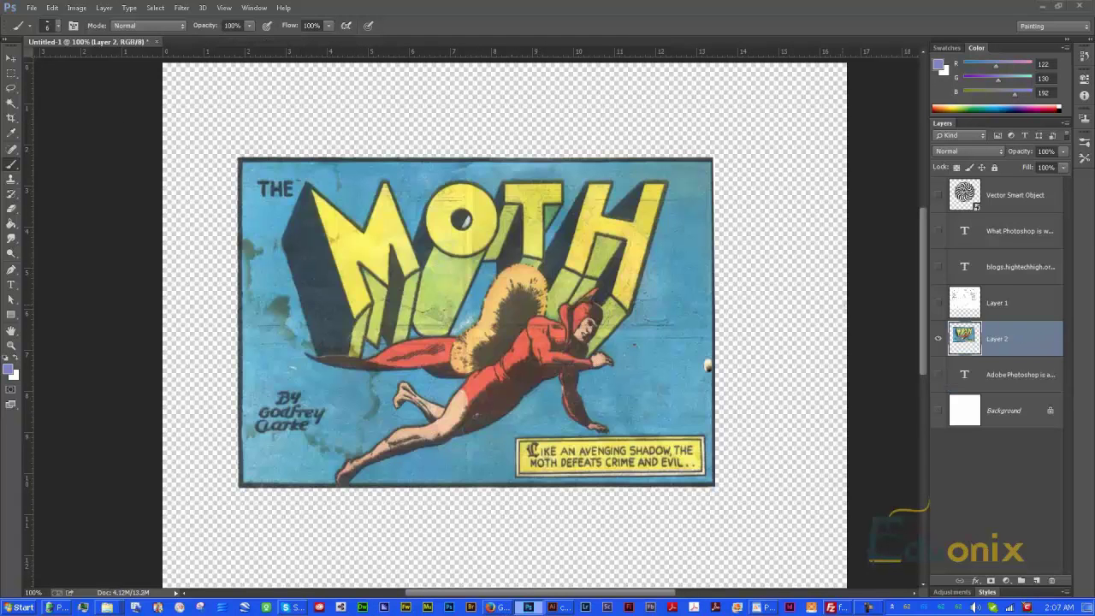
Examine the individual pixels along the edges of the MOTH comic cover's lettering at high magnification.
{"action": "left_click_drag", "start_coordinate": [466, 251], "coordinate": [486, 268]}
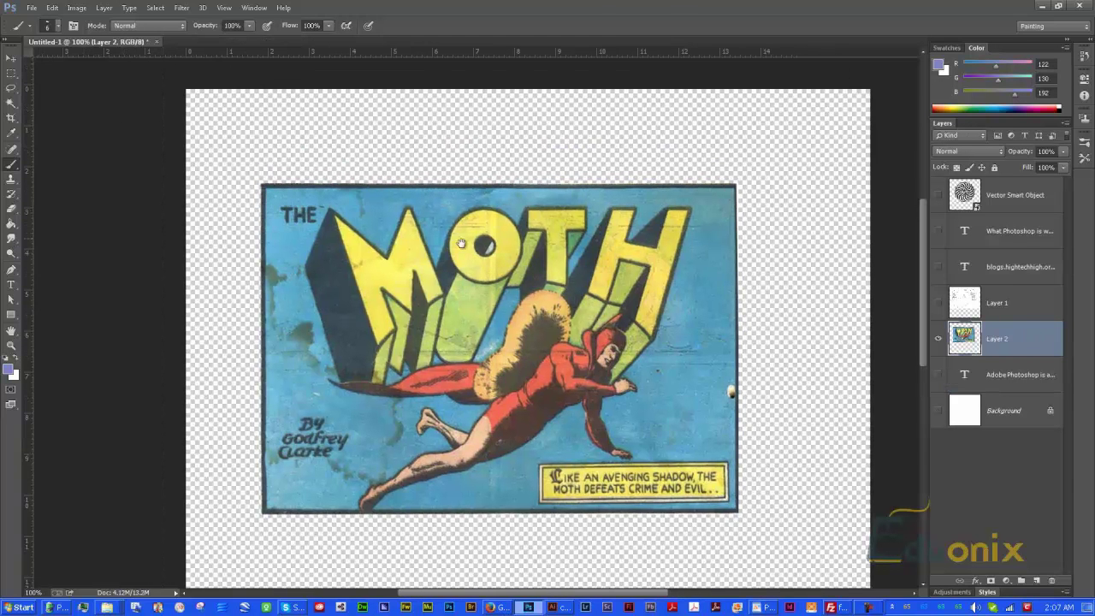
{"action": "left_click_drag", "start_coordinate": [569, 294], "coordinate": [577, 297]}
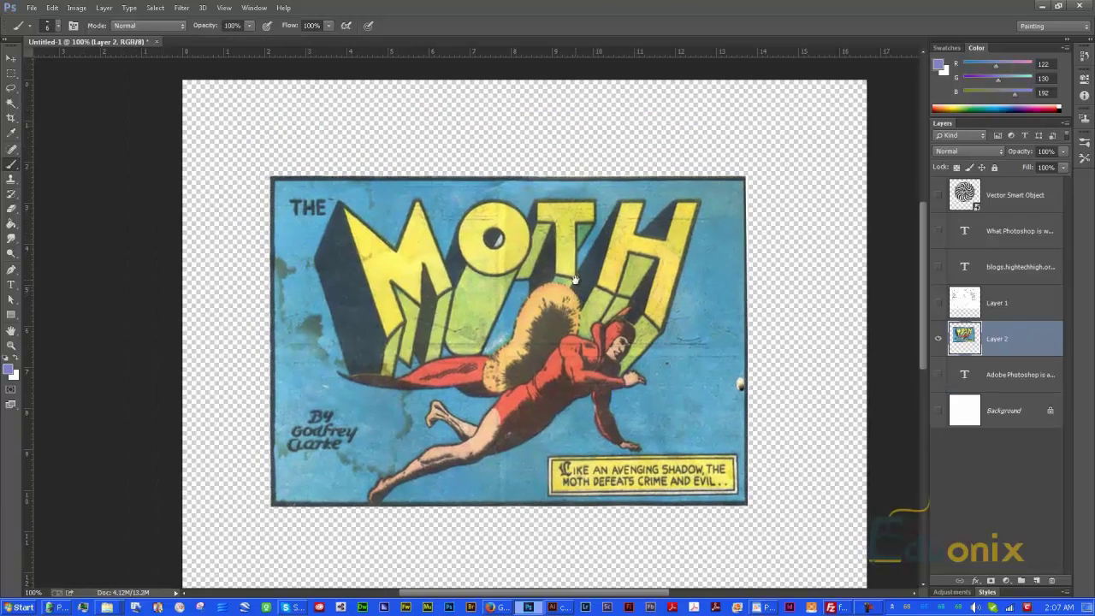
{"action": "scroll", "coordinate": [703, 308], "scroll_direction": "down", "scroll_amount": 2}
{"action": "left_click_drag", "start_coordinate": [500, 239], "coordinate": [569, 249]}
{"action": "key", "text": "z"}
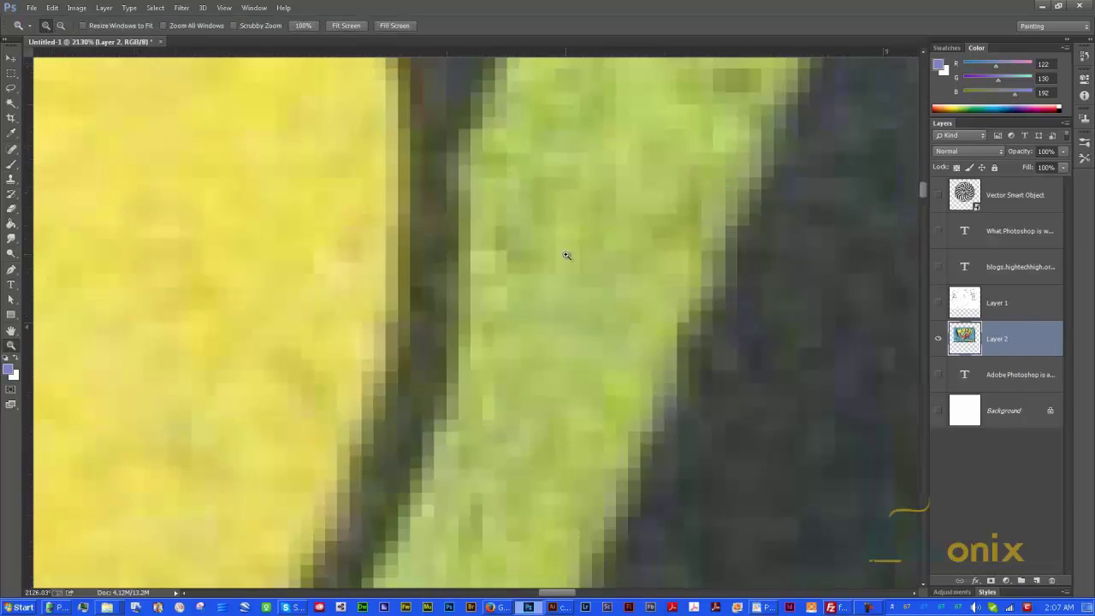
{"action": "left_click", "coordinate": [511, 263], "text": "alt"}
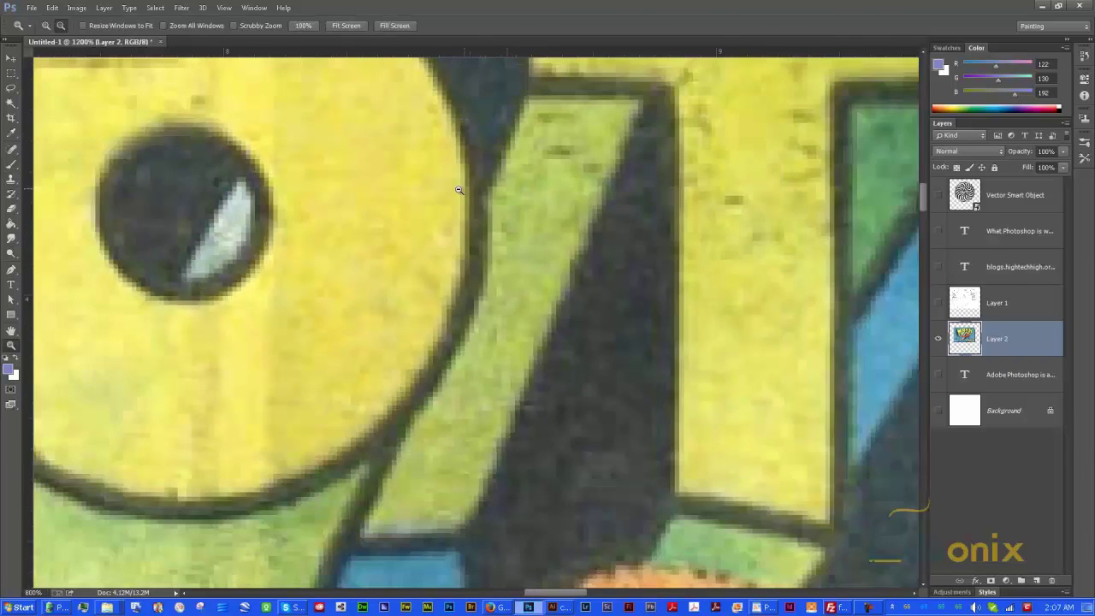
{"action": "left_click", "coordinate": [499, 208], "text": "alt"}
{"action": "left_click", "coordinate": [499, 208], "text": "alt"}
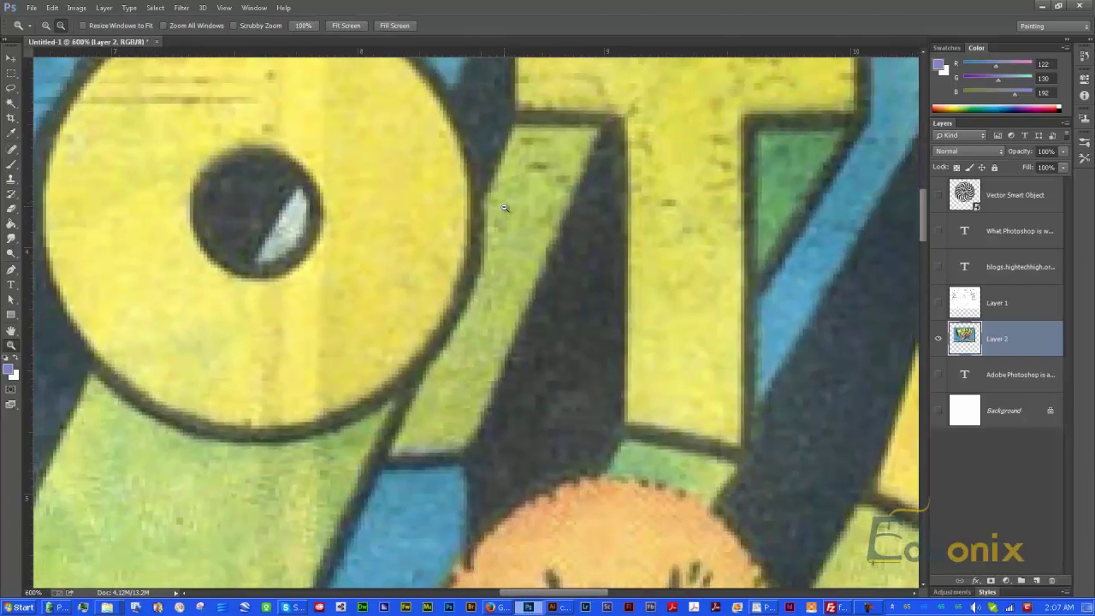
{"action": "left_click_drag", "start_coordinate": [423, 326], "coordinate": [441, 341]}
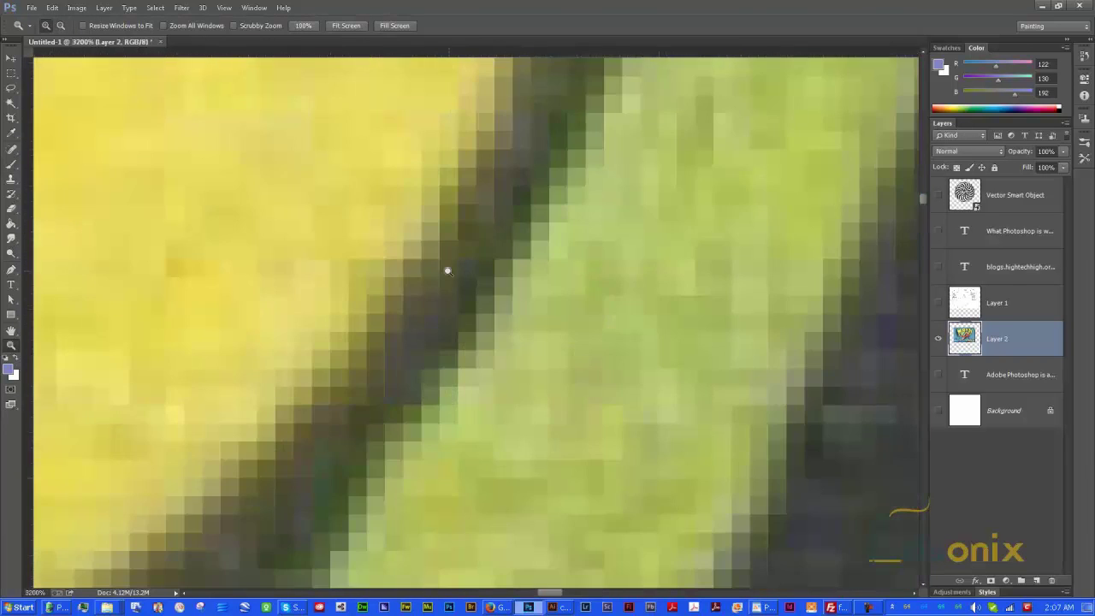
{"action": "left_click", "coordinate": [464, 371], "text": "alt"}
{"action": "left_click", "coordinate": [479, 351], "text": "alt"}
{"action": "left_click", "coordinate": [497, 334], "text": "alt"}
{"action": "left_click", "coordinate": [505, 326], "text": "alt"}
{"action": "left_click", "coordinate": [506, 326], "text": "alt"}
Switch to Illustrator and paste the MOTH comic cover into the circular patterns and designs document.
{"action": "key", "text": "alt+Tab"}
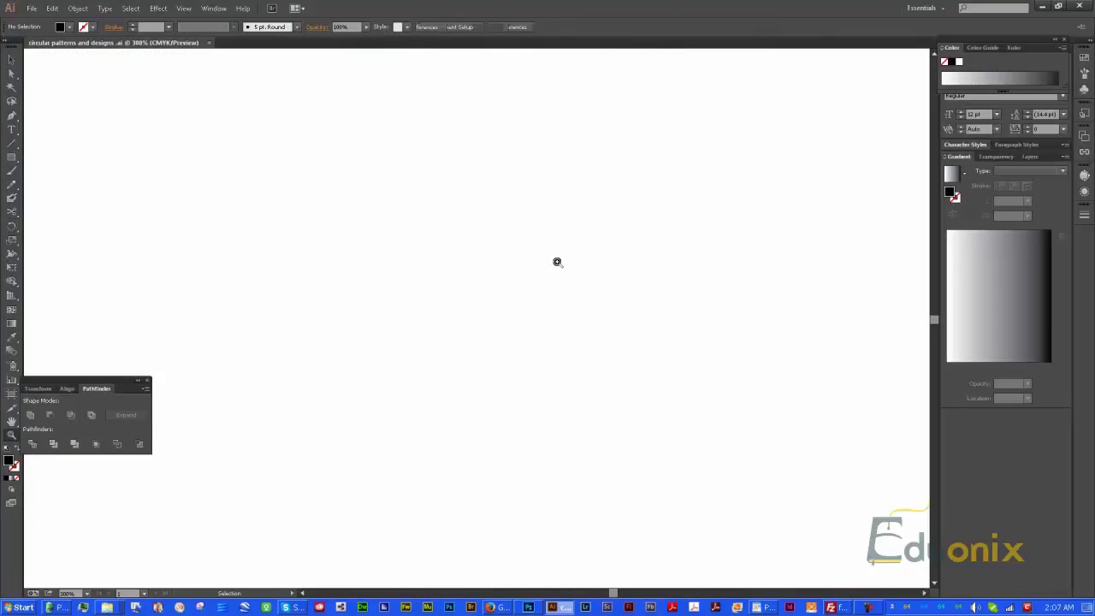
{"action": "key", "text": "ctrl+v"}
{"action": "left_click", "coordinate": [564, 306], "text": "alt"}
{"action": "left_click_drag", "start_coordinate": [445, 275], "coordinate": [554, 359]}
{"action": "key", "text": "a"}
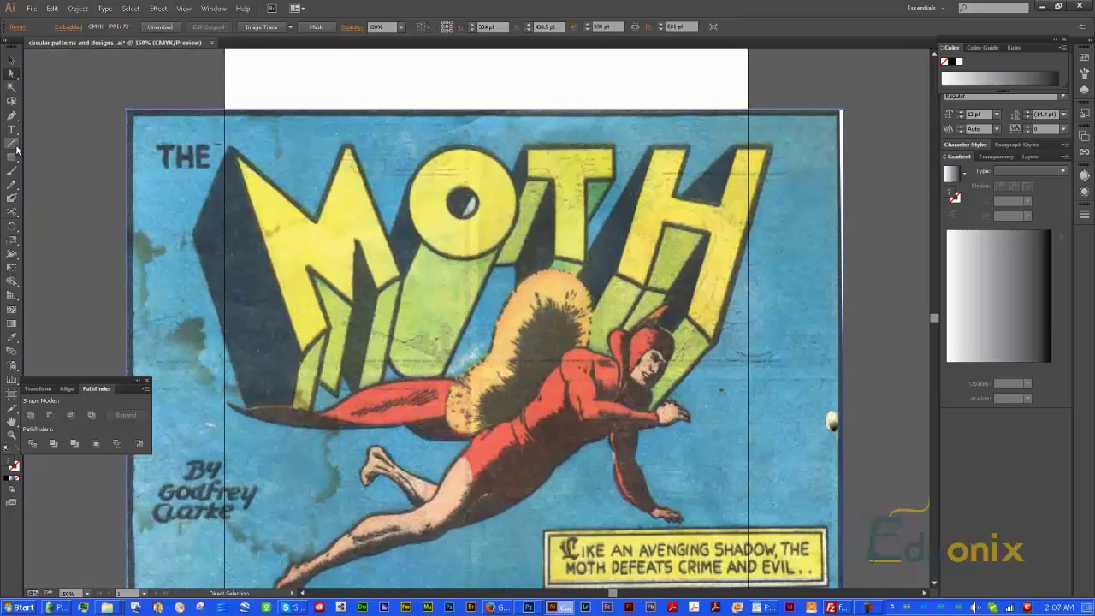
Choose the Pen tool, and run Image Trace on the pasted MOTH comic cover.
{"action": "left_click", "coordinate": [12, 116]}
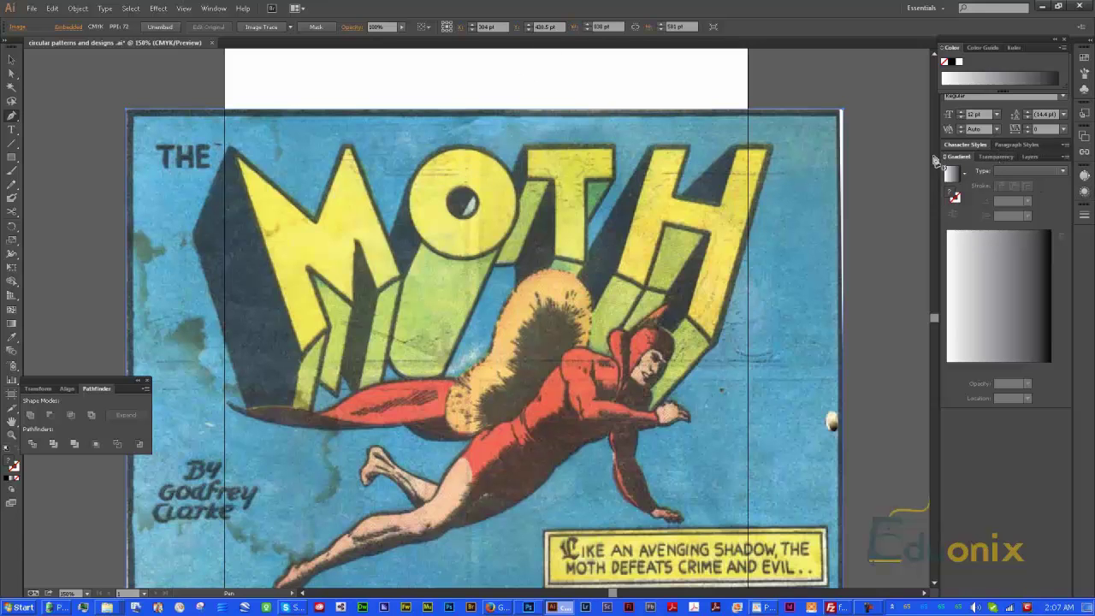
{"action": "left_click_drag", "start_coordinate": [446, 355], "coordinate": [494, 330]}
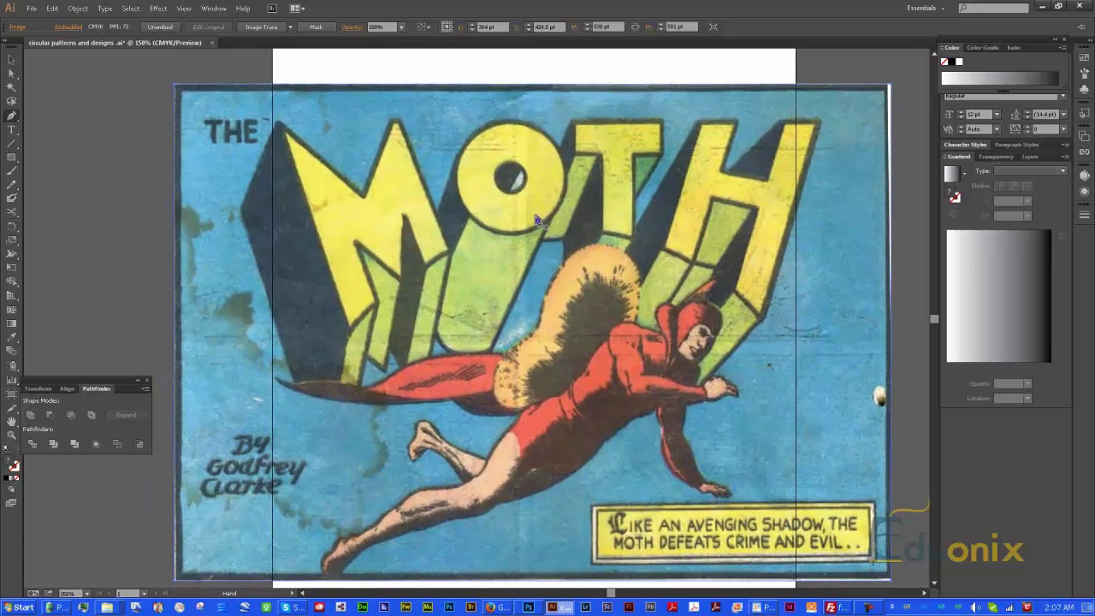
{"action": "left_click", "coordinate": [268, 30]}
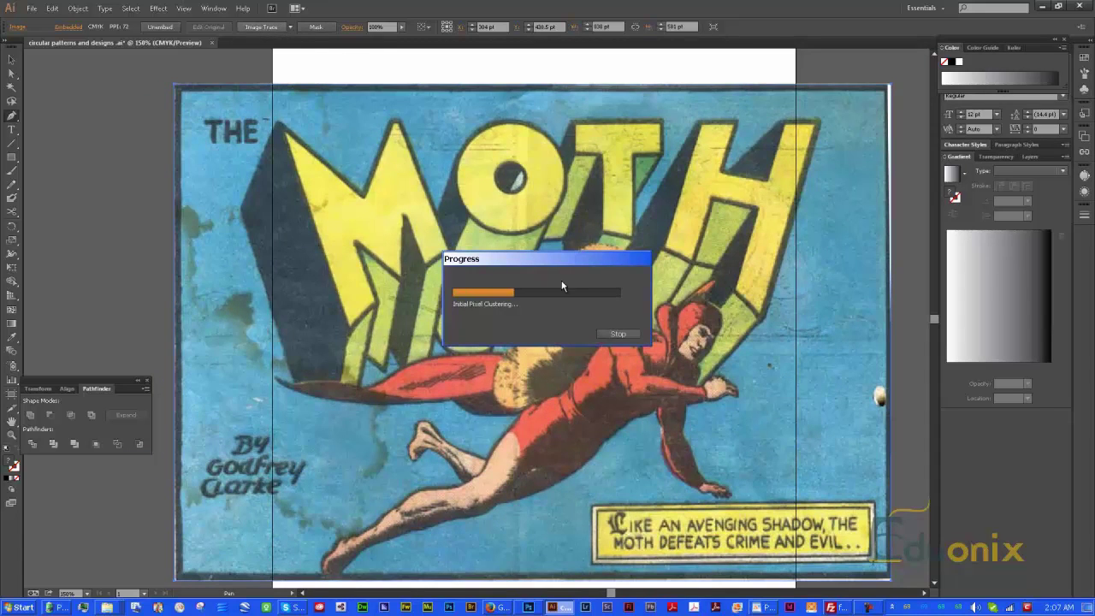
Check the original cover in Photoshop, return to Illustrator, and deselect the traced MOTH artwork with the Direct Selection tool active.
{"action": "left_click", "coordinate": [526, 608]}
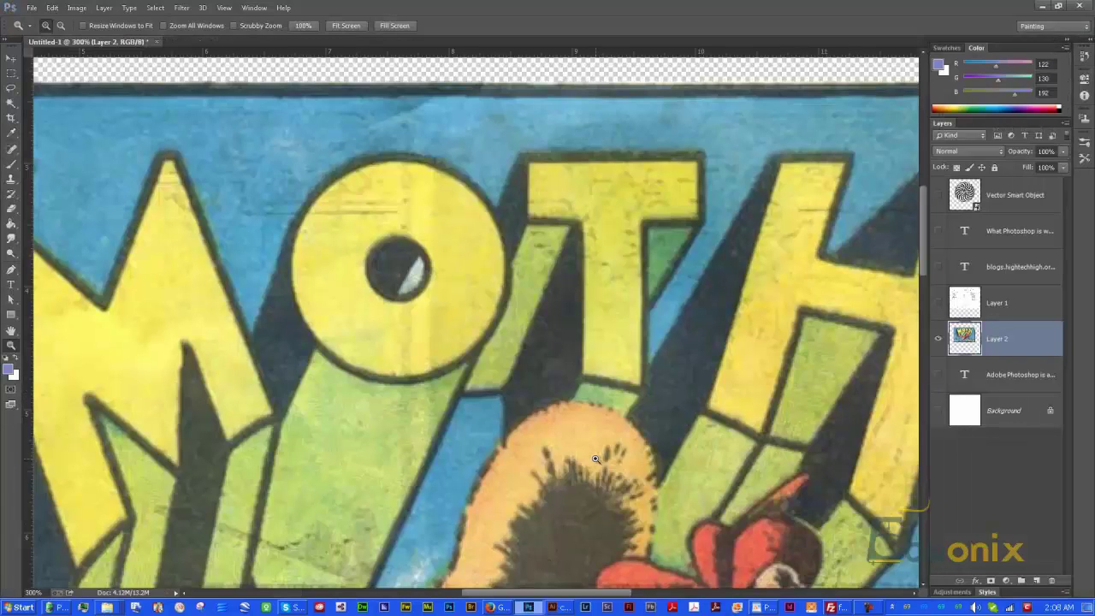
{"action": "left_click", "coordinate": [551, 608]}
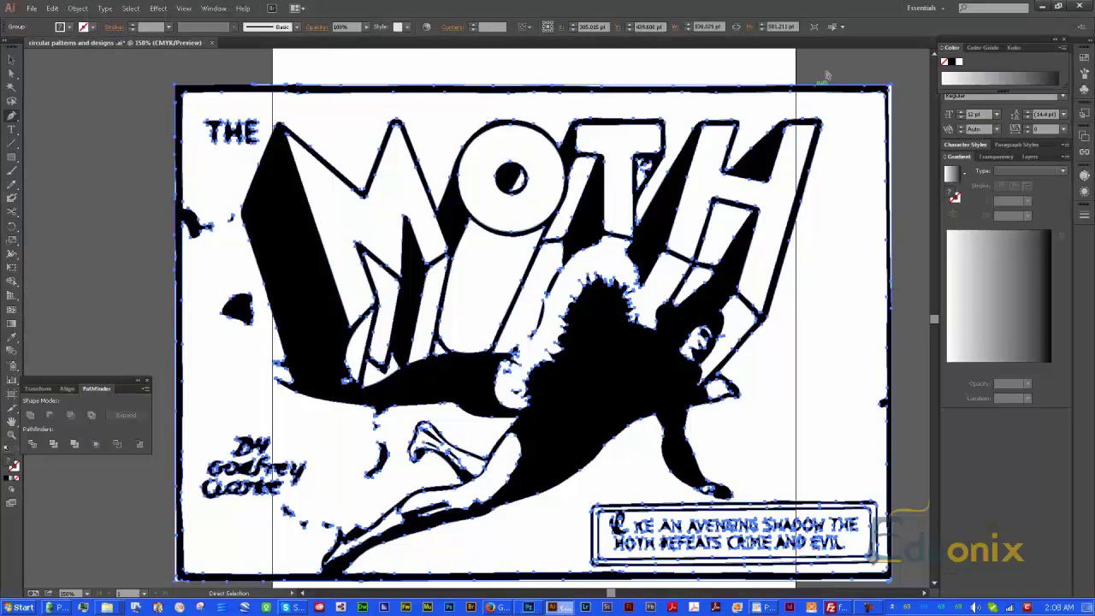
{"action": "left_click", "coordinate": [866, 61], "text": "ctrl"}
{"action": "left_click_drag", "start_coordinate": [613, 225], "coordinate": [625, 229]}
{"action": "key", "text": "a"}
{"action": "left_click_drag", "start_coordinate": [285, 259], "coordinate": [284, 257]}
{"action": "key", "text": "ctrl+shift+a"}
{"action": "left_click_drag", "start_coordinate": [579, 388], "coordinate": [550, 334]}
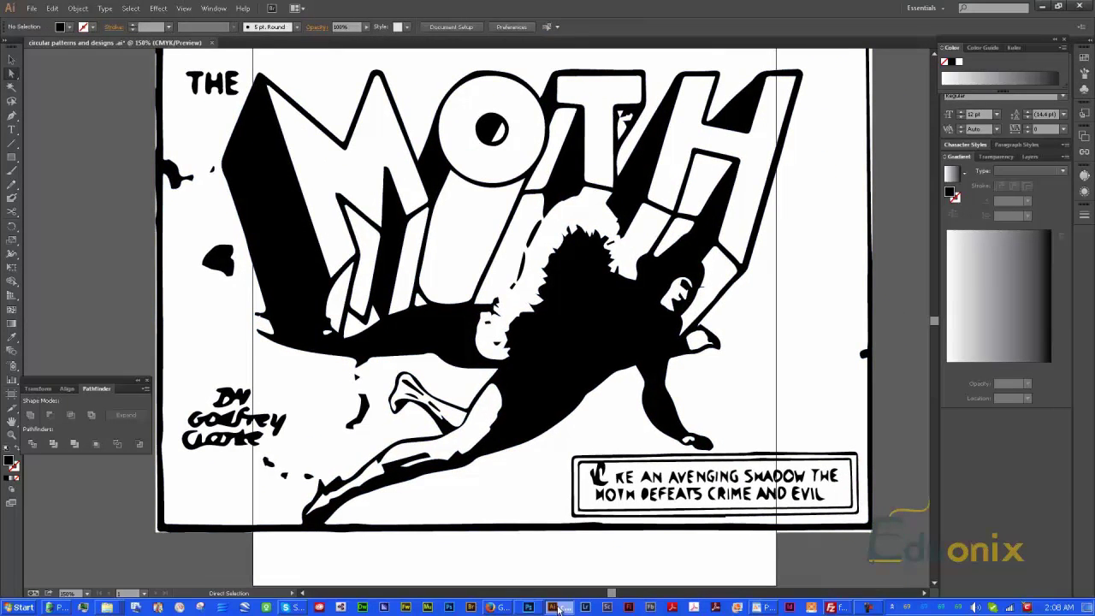
Switch to Photoshop at 100% zoom and clone clean blue background over the dark stains beside the MOTH lettering with the Clone Stamp tool.
{"action": "left_click", "coordinate": [553, 608]}
{"action": "key", "text": "ctrl+1"}
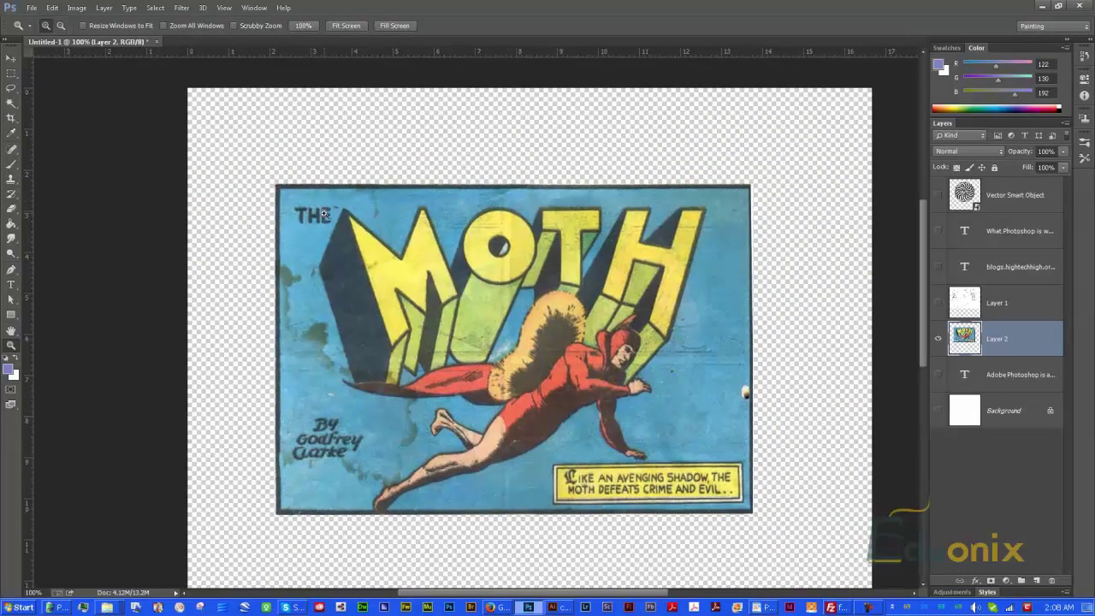
{"action": "left_click_drag", "start_coordinate": [442, 239], "coordinate": [450, 222]}
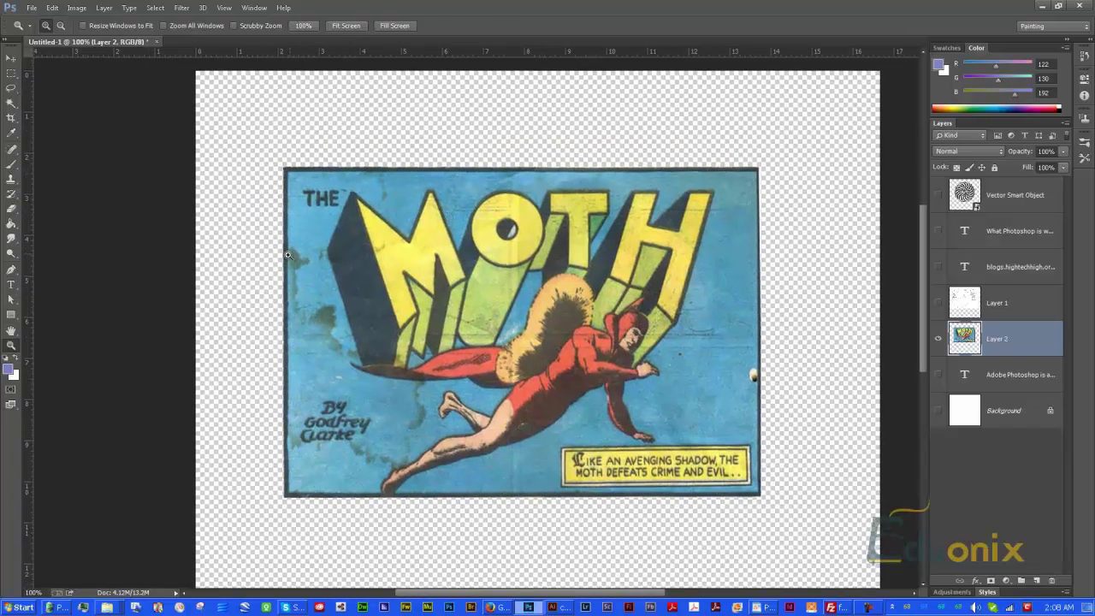
{"action": "key", "text": "s"}
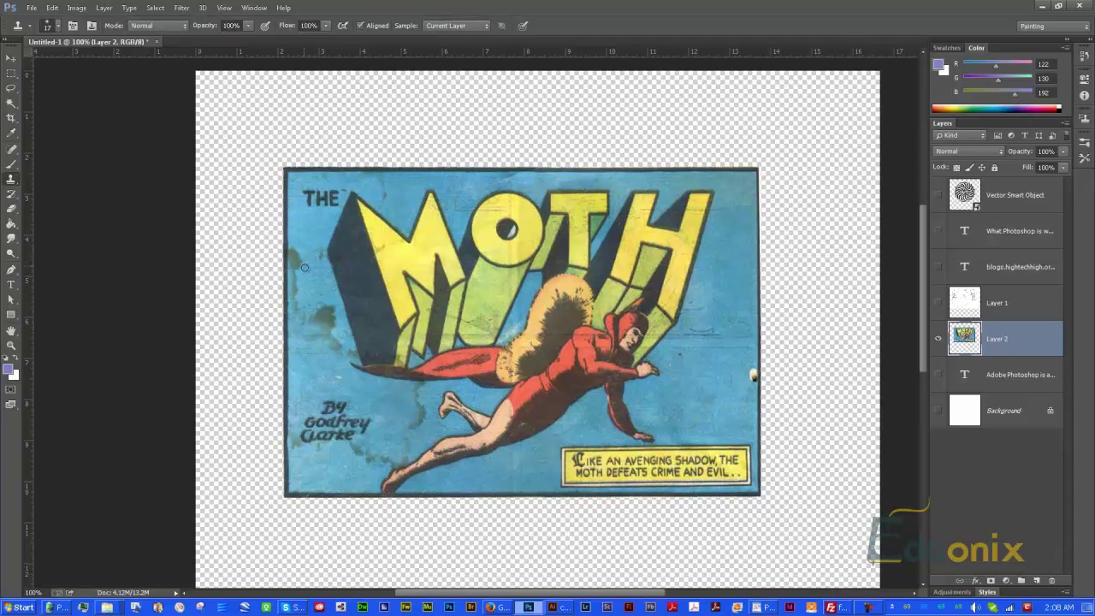
{"action": "mouse_move", "coordinate": [300, 263]}
{"action": "left_mouse_down"}
{"action": "mouse_move", "coordinate": [298, 250]}
{"action": "mouse_move", "coordinate": [303, 282]}
{"action": "left_mouse_up"}
{"action": "left_click", "coordinate": [320, 260], "text": "alt"}
{"action": "left_click_drag", "start_coordinate": [318, 310], "coordinate": [334, 297]}
{"action": "left_click", "coordinate": [310, 278], "text": "alt"}
{"action": "left_click_drag", "start_coordinate": [335, 309], "coordinate": [338, 325]}
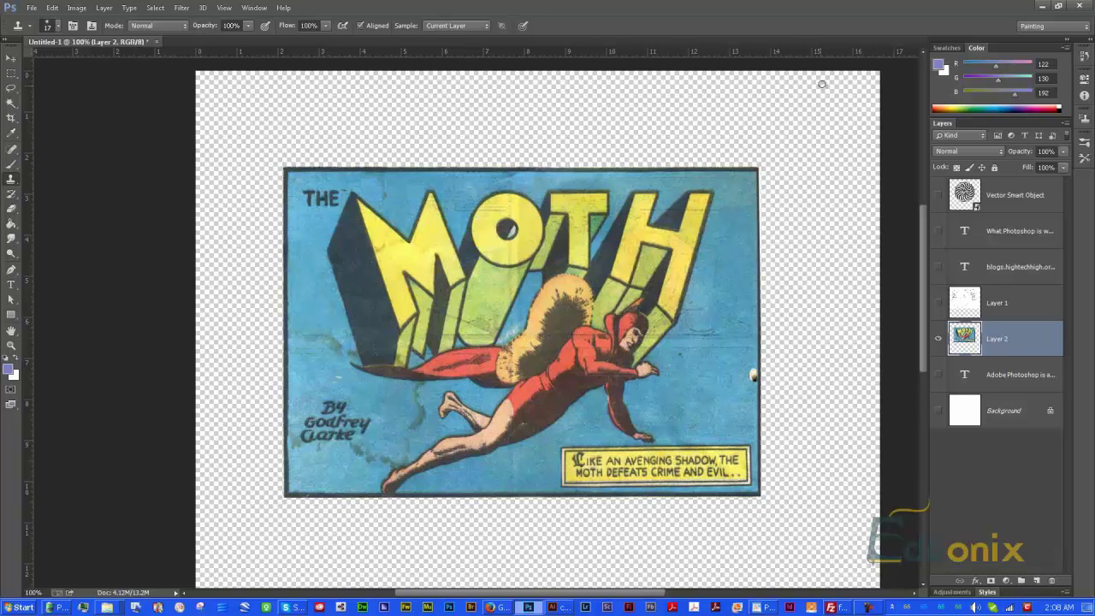
{"action": "scroll", "coordinate": [454, 195], "scroll_direction": "down", "scroll_amount": 1}
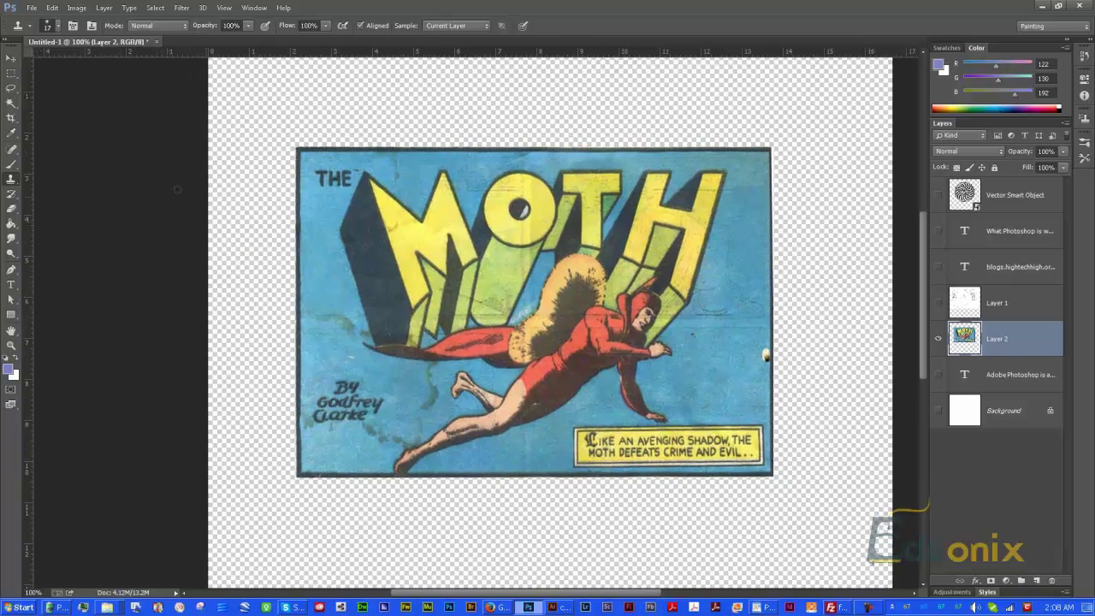
Set the foreground color to black and paint thin radial lines across the letter O of MOTH with the 6 px Brush.
{"action": "left_click", "coordinate": [11, 163]}
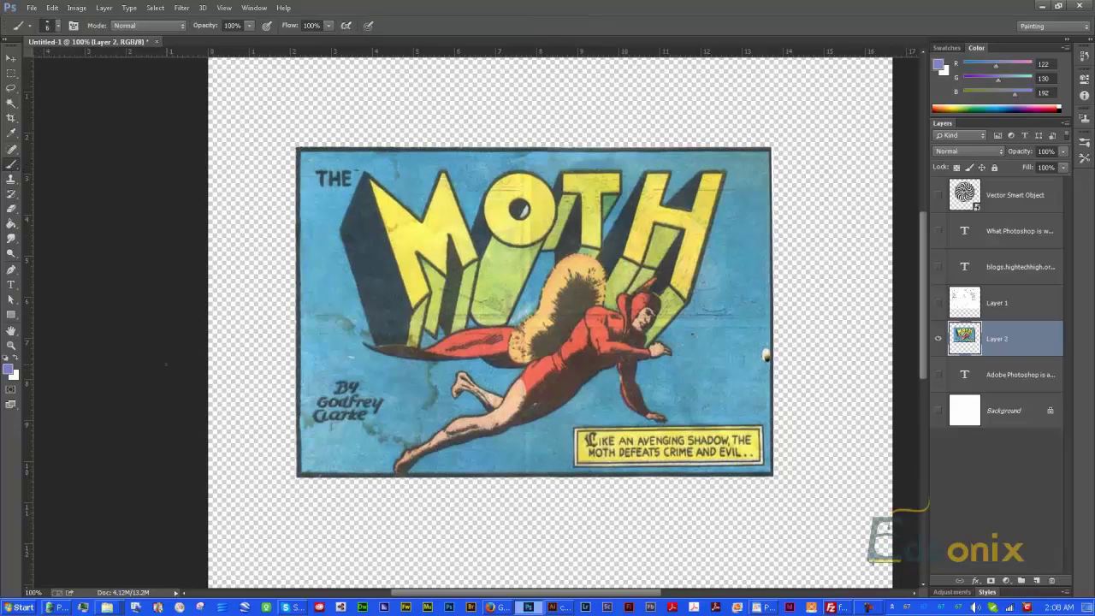
{"action": "left_click", "coordinate": [8, 370]}
{"action": "left_click_drag", "start_coordinate": [276, 220], "coordinate": [193, 264]}
{"action": "left_click", "coordinate": [503, 97]}
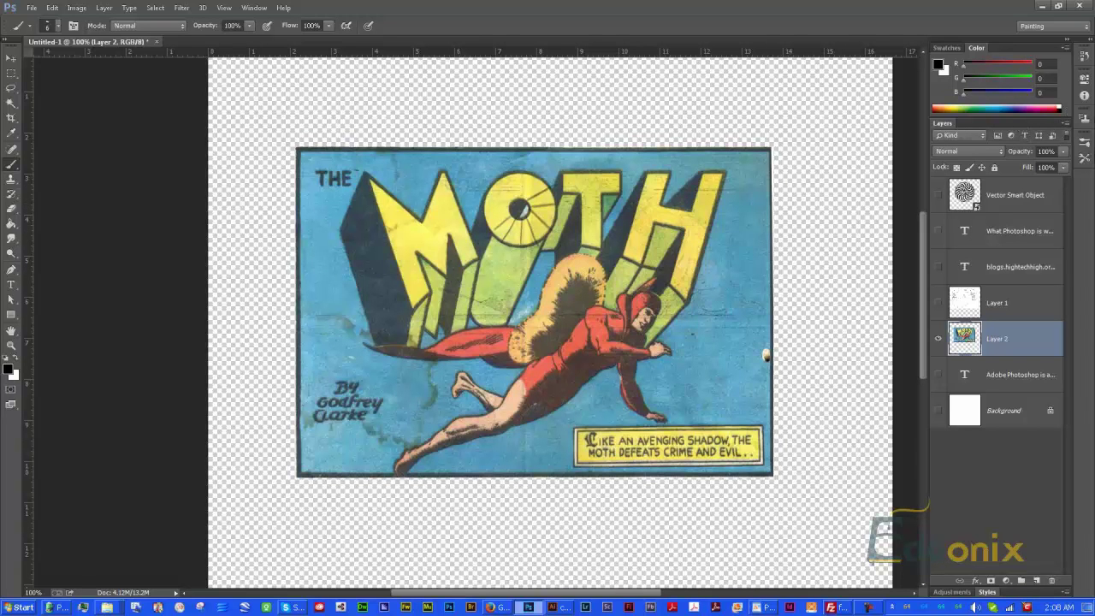
Float the brush presets over the canvas, enlarge the list, and choose the first 55 px brush.
{"action": "left_click", "coordinate": [1083, 146]}
{"action": "left_click_drag", "start_coordinate": [975, 135], "coordinate": [684, 94]}
{"action": "mouse_move", "coordinate": [782, 228]}
{"action": "left_mouse_down"}
{"action": "mouse_move", "coordinate": [805, 376]}
{"action": "mouse_move", "coordinate": [781, 551]}
{"action": "mouse_move", "coordinate": [788, 584]}
{"action": "left_mouse_up"}
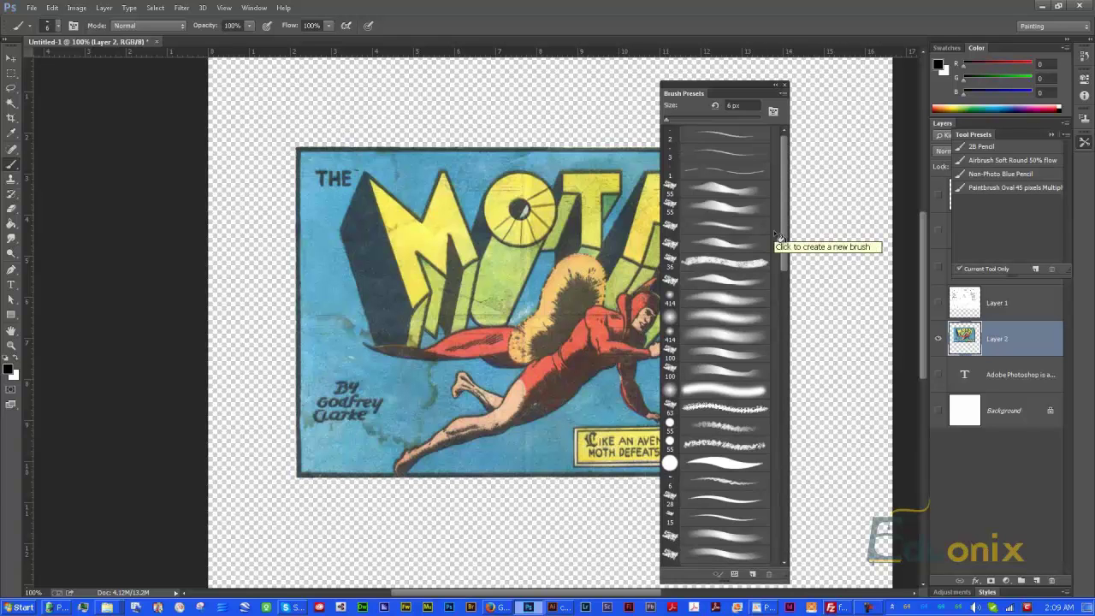
{"action": "mouse_move", "coordinate": [783, 262]}
{"action": "left_mouse_down"}
{"action": "mouse_move", "coordinate": [787, 401]}
{"action": "mouse_move", "coordinate": [794, 261]}
{"action": "left_mouse_up"}
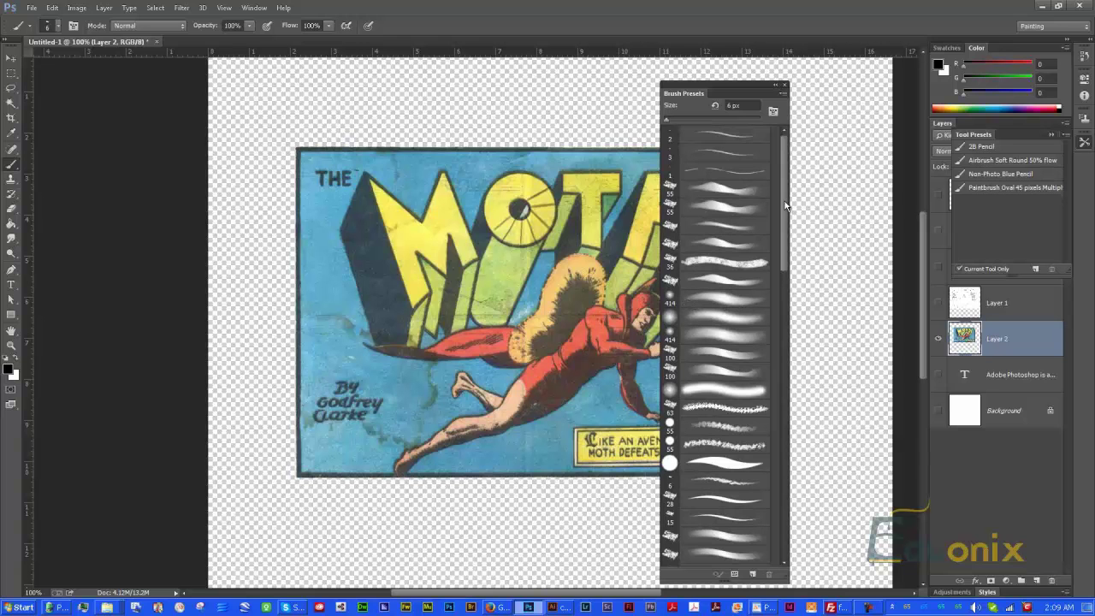
{"action": "left_click", "coordinate": [722, 188]}
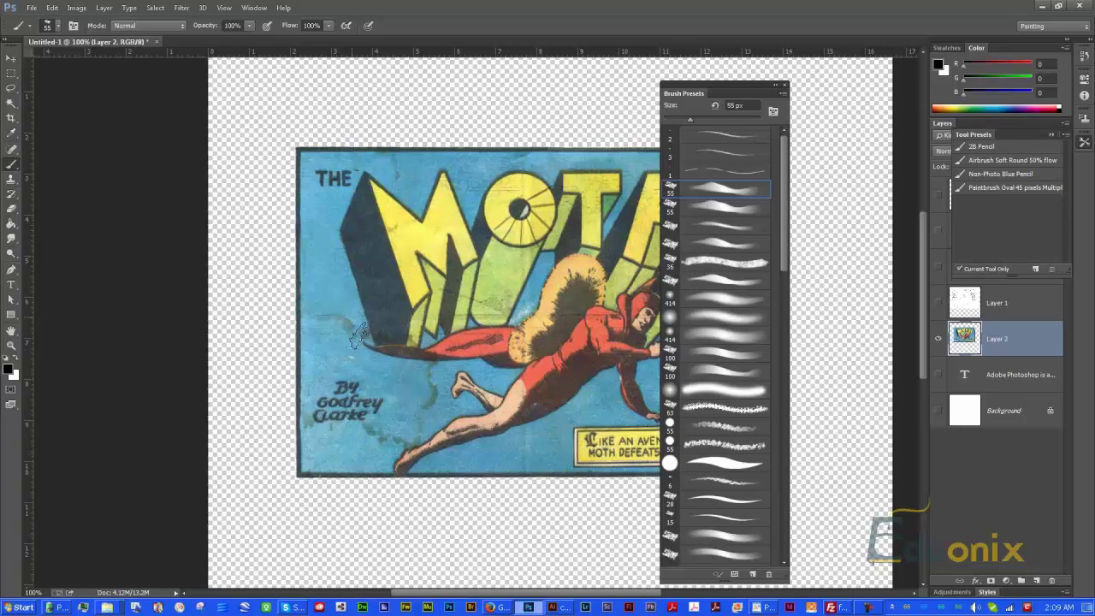
{"action": "left_click_drag", "start_coordinate": [333, 237], "coordinate": [242, 264]}
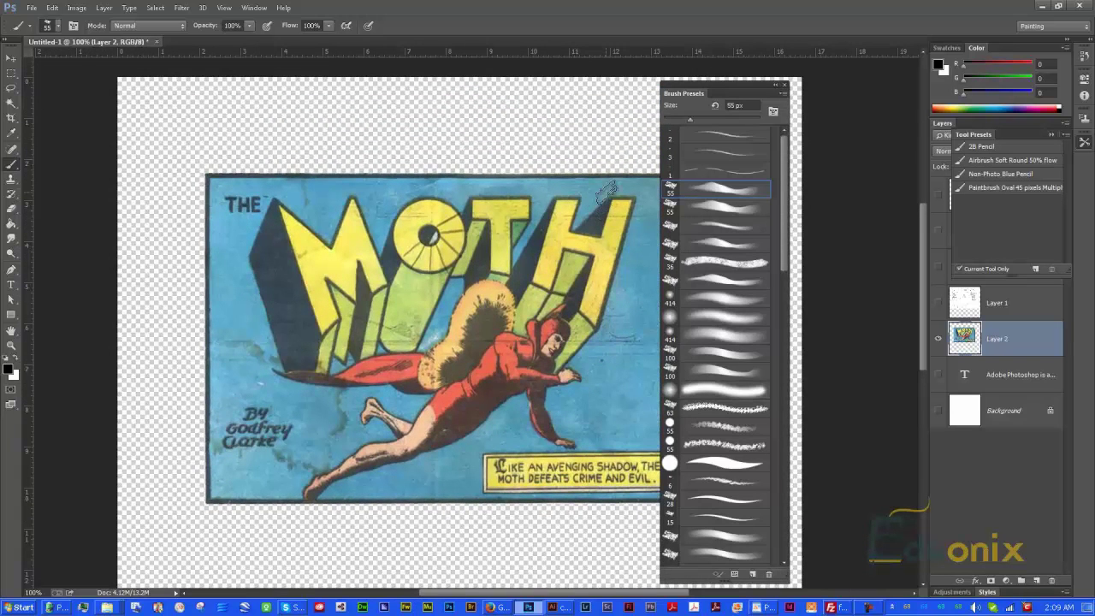
{"action": "left_click_drag", "start_coordinate": [512, 301], "coordinate": [456, 276]}
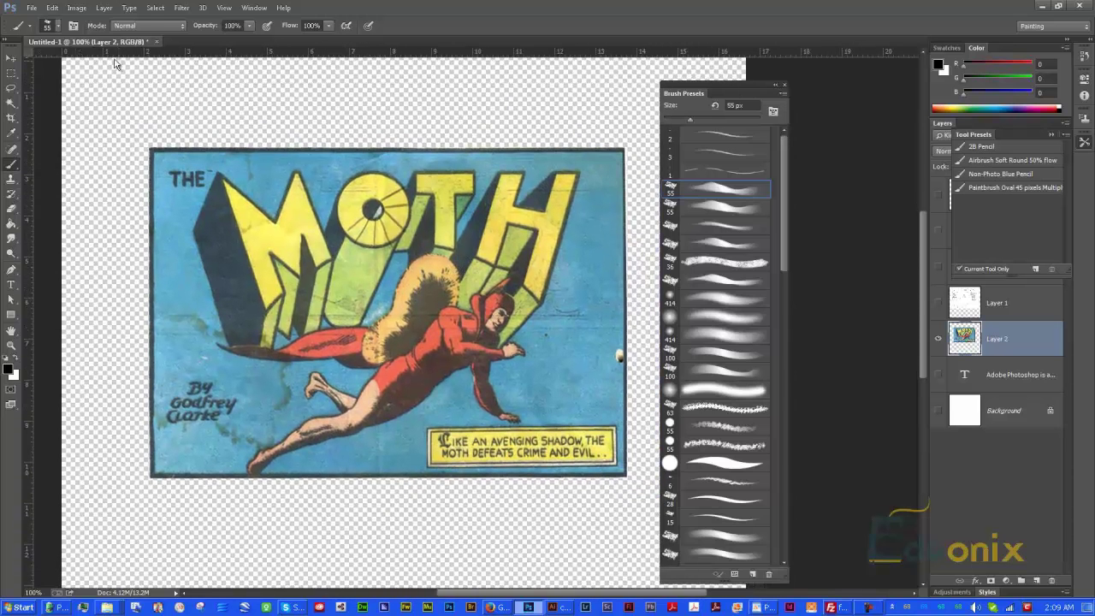
Activate the Magic Wand tool and select the red costume areas using Color Range with sampled colors, fuzziness 31 and range 78%.
{"action": "left_click", "coordinate": [11, 103]}
{"action": "left_click", "coordinate": [155, 8]}
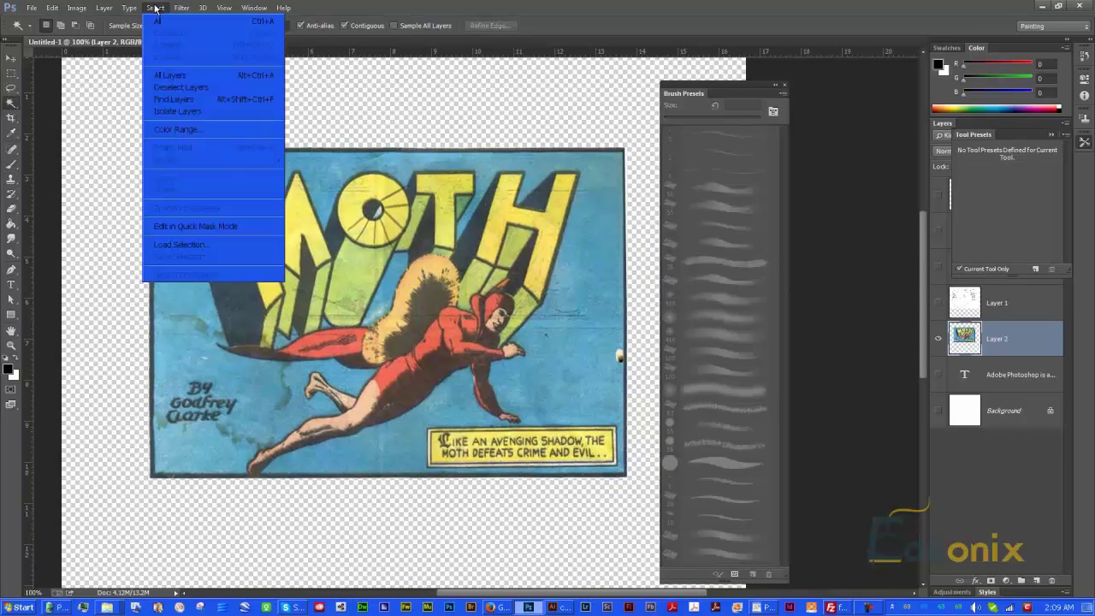
{"action": "left_click", "coordinate": [177, 130]}
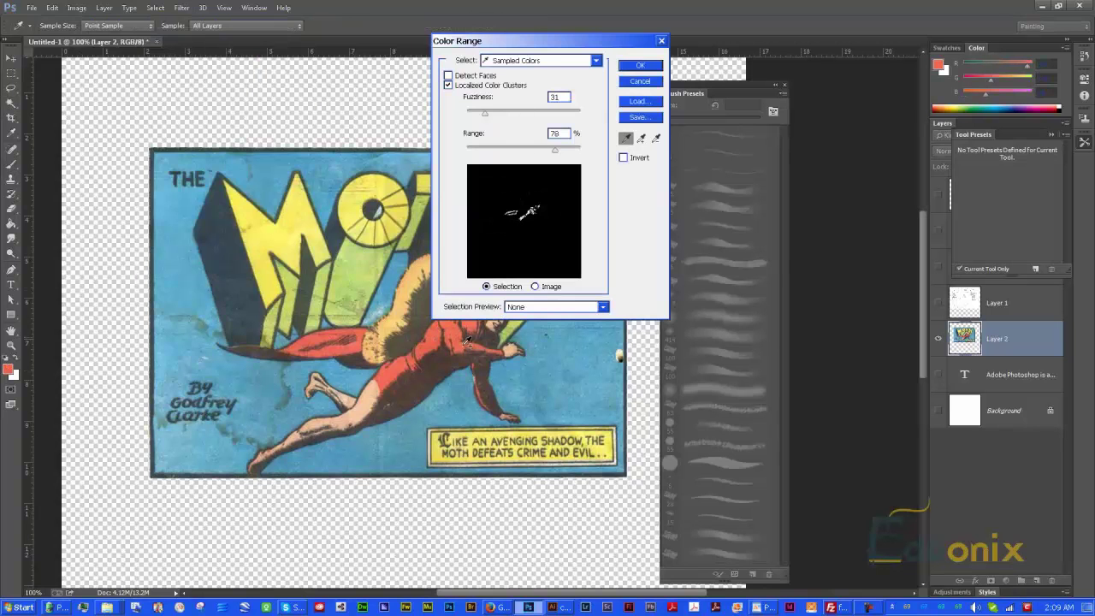
{"action": "left_click", "coordinate": [463, 350]}
{"action": "left_click", "coordinate": [477, 350]}
{"action": "left_click", "coordinate": [642, 67]}
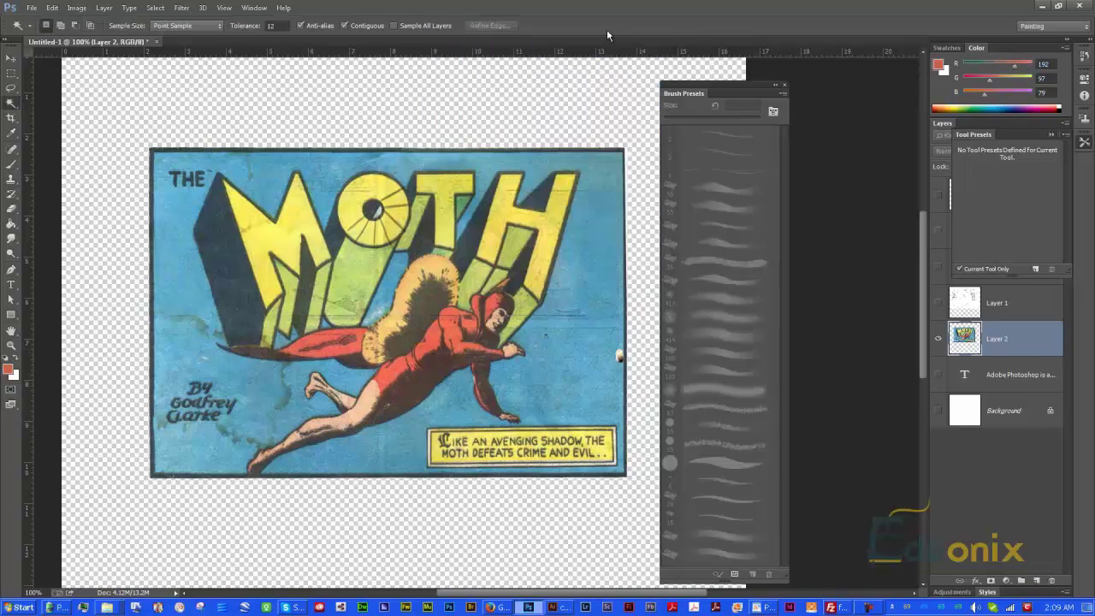
Run Color Range again on the existing selection, sampling the dark shaded tones of the costume.
{"action": "left_click", "coordinate": [156, 9]}
{"action": "left_click", "coordinate": [178, 129]}
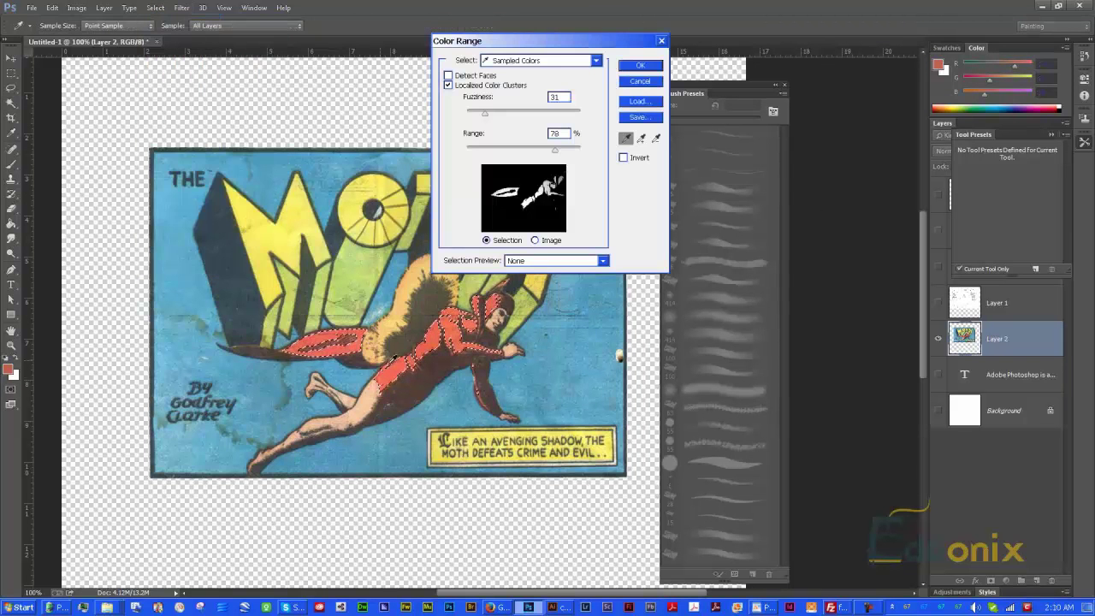
{"action": "left_click", "coordinate": [412, 388]}
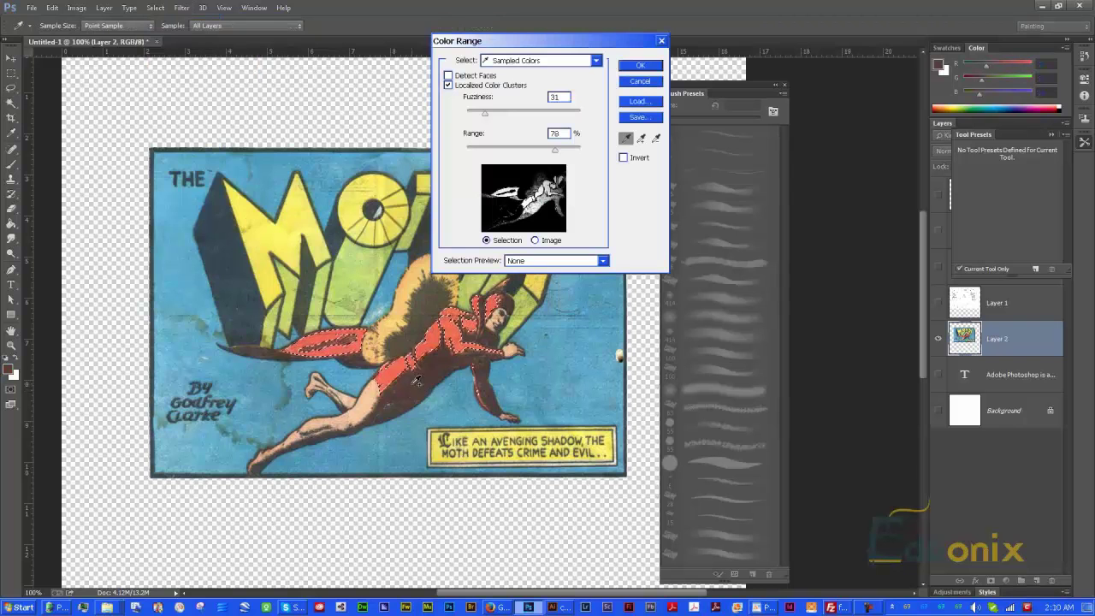
{"action": "left_click", "coordinate": [439, 371]}
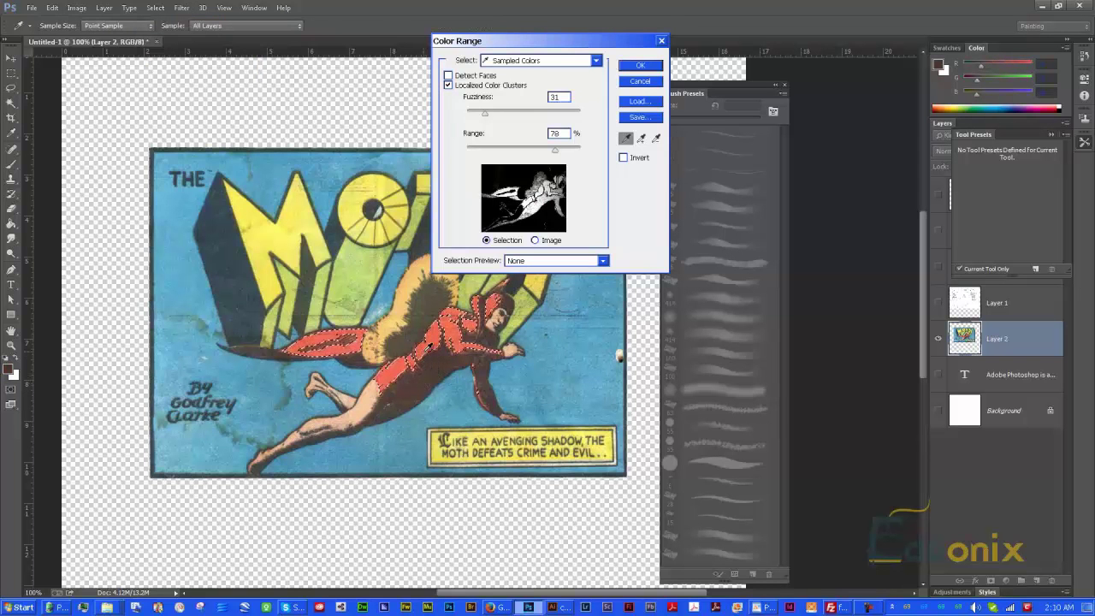
{"action": "key", "text": "Return"}
Recolor the selected costume areas purple with Hue/Saturation, setting Saturation to +18, and clear the selection.
{"action": "left_click", "coordinate": [77, 7]}
{"action": "mouse_move", "coordinate": [94, 42]}
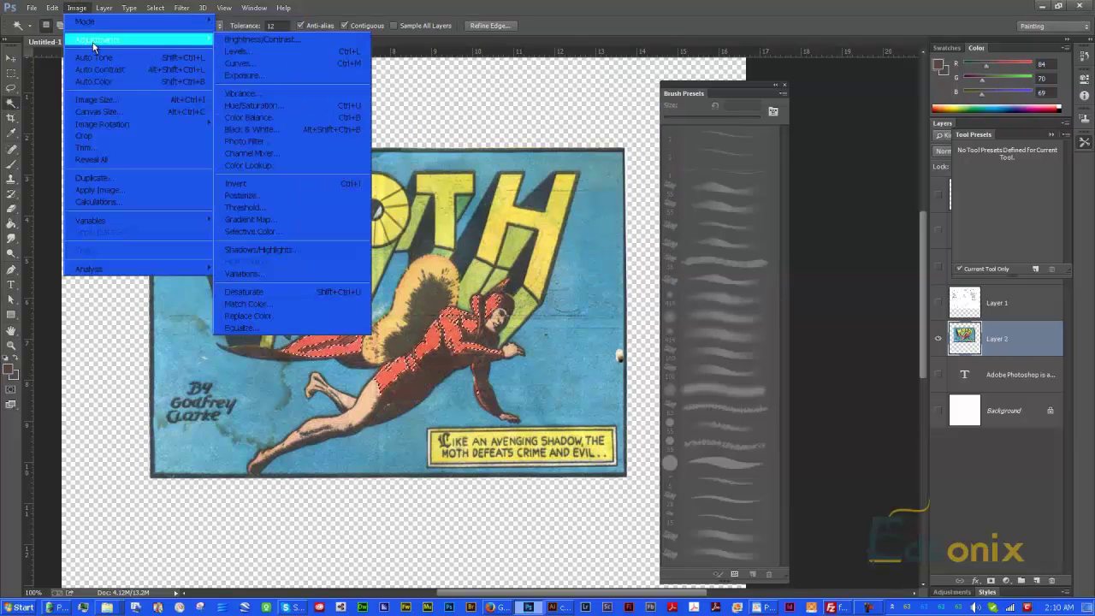
{"action": "left_click", "coordinate": [257, 106]}
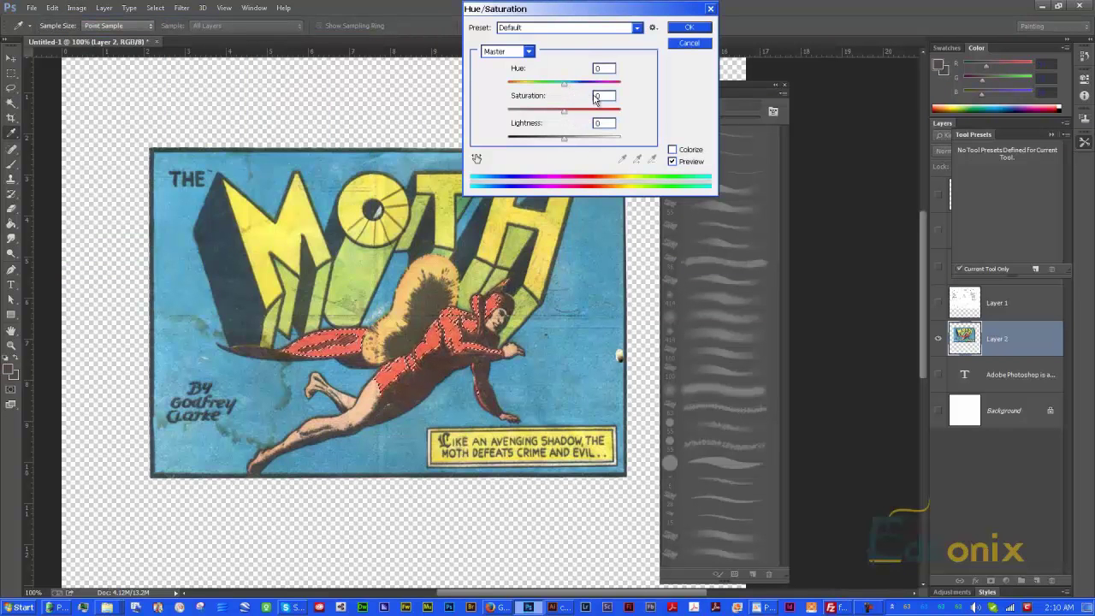
{"action": "left_click_drag", "start_coordinate": [567, 111], "coordinate": [508, 115]}
{"action": "left_click_drag", "start_coordinate": [579, 86], "coordinate": [602, 92]}
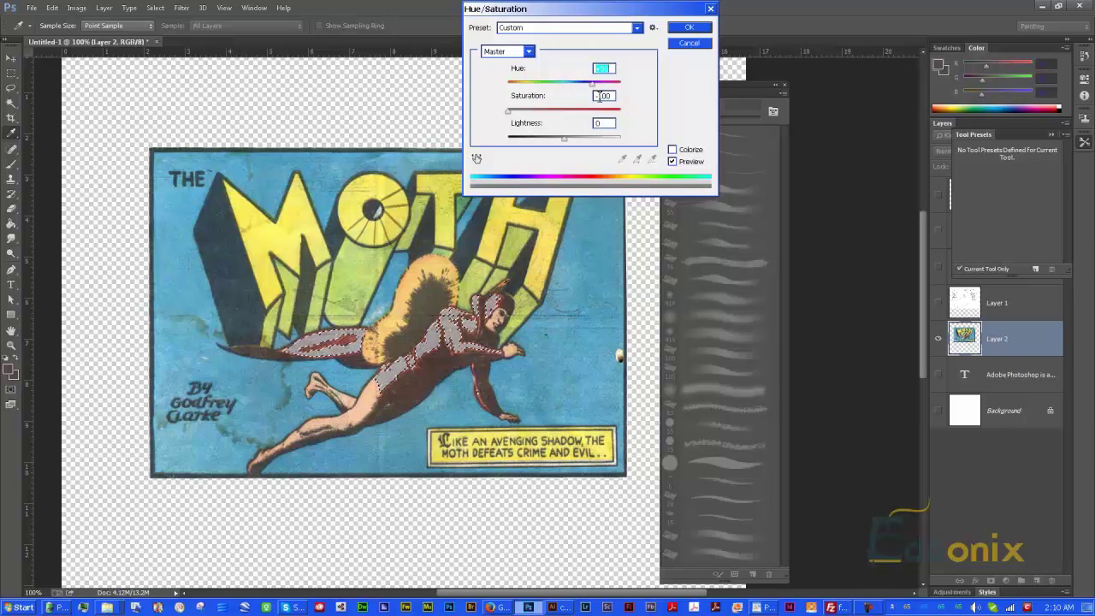
{"action": "left_click", "coordinate": [576, 111]}
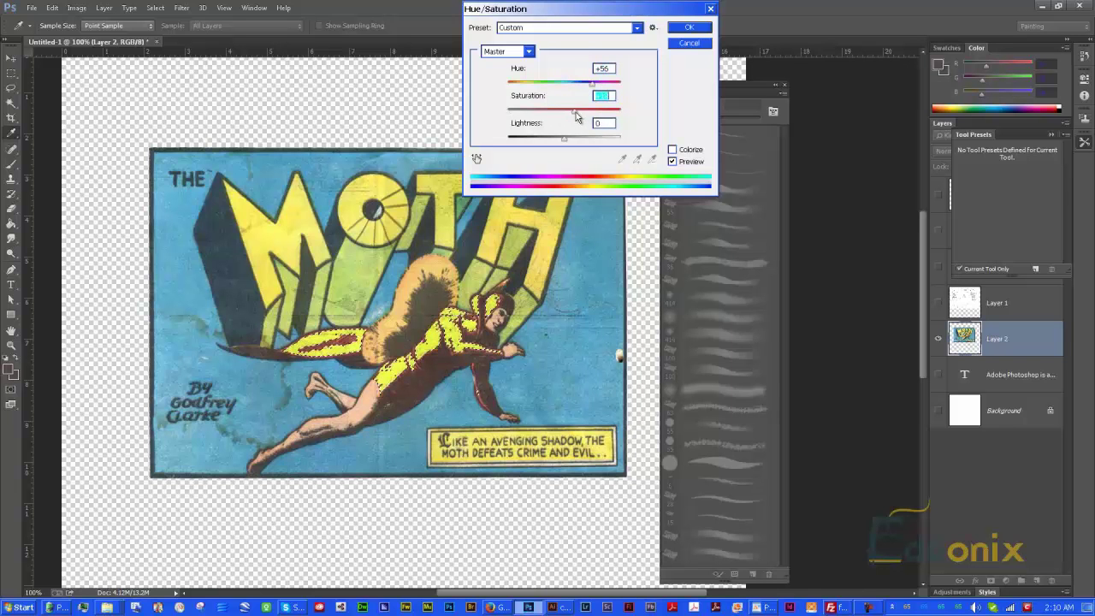
{"action": "left_click", "coordinate": [527, 83]}
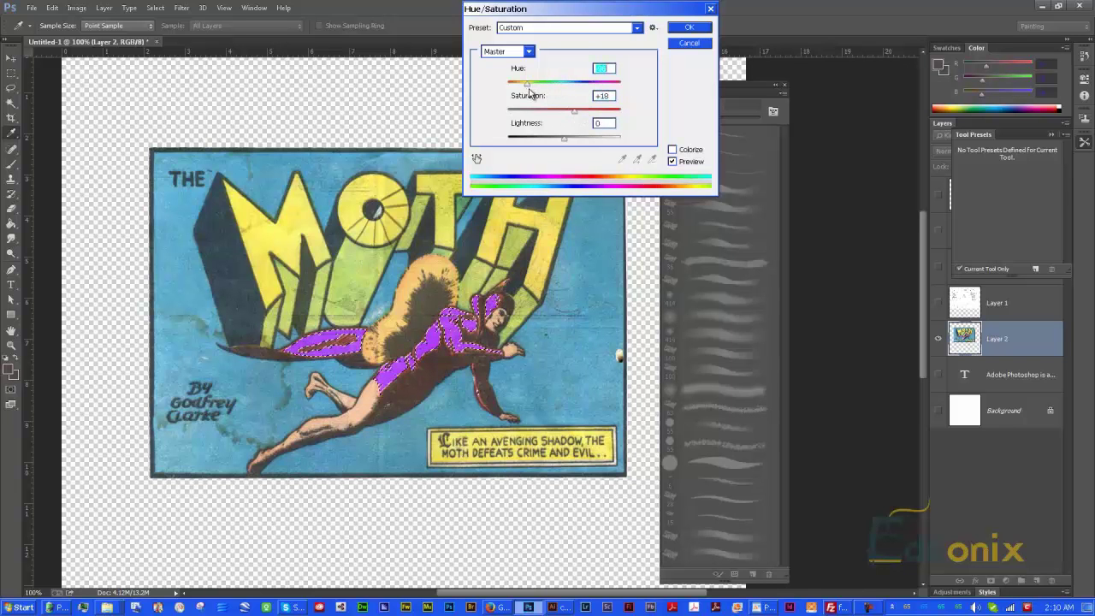
{"action": "left_click", "coordinate": [684, 33]}
{"action": "key", "text": "ctrl+d"}
{"action": "left_click_drag", "start_coordinate": [531, 325], "coordinate": [480, 294]}
{"action": "left_click_drag", "start_coordinate": [422, 176], "coordinate": [411, 188]}
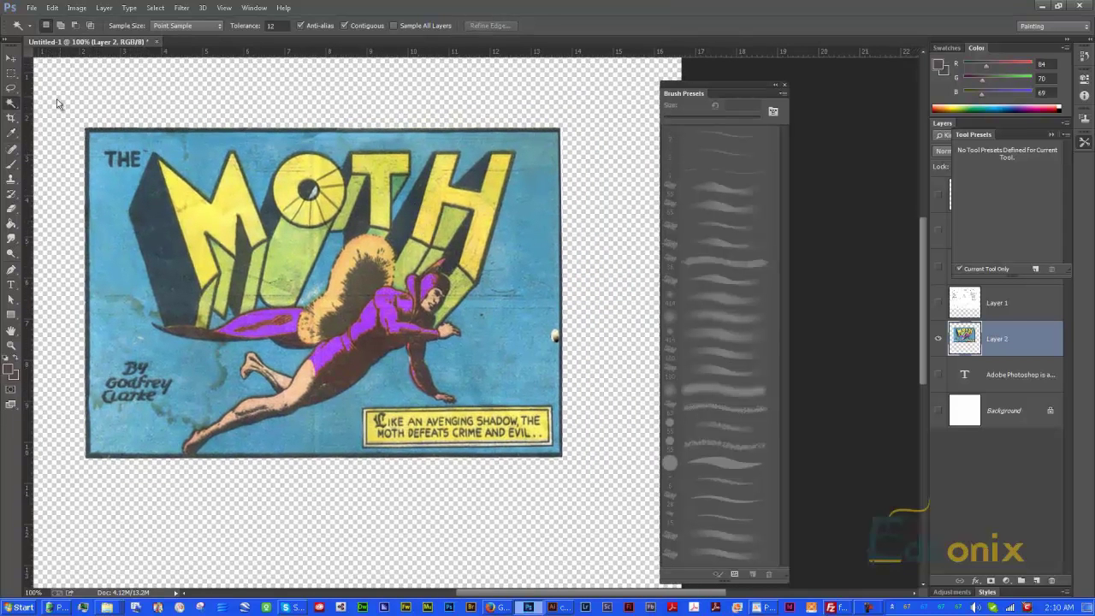
Select the orange speckled shape behind the figure with the Magic Wand, and clear that selection.
{"action": "left_click", "coordinate": [343, 267]}
{"action": "left_click", "coordinate": [329, 307], "text": "shift"}
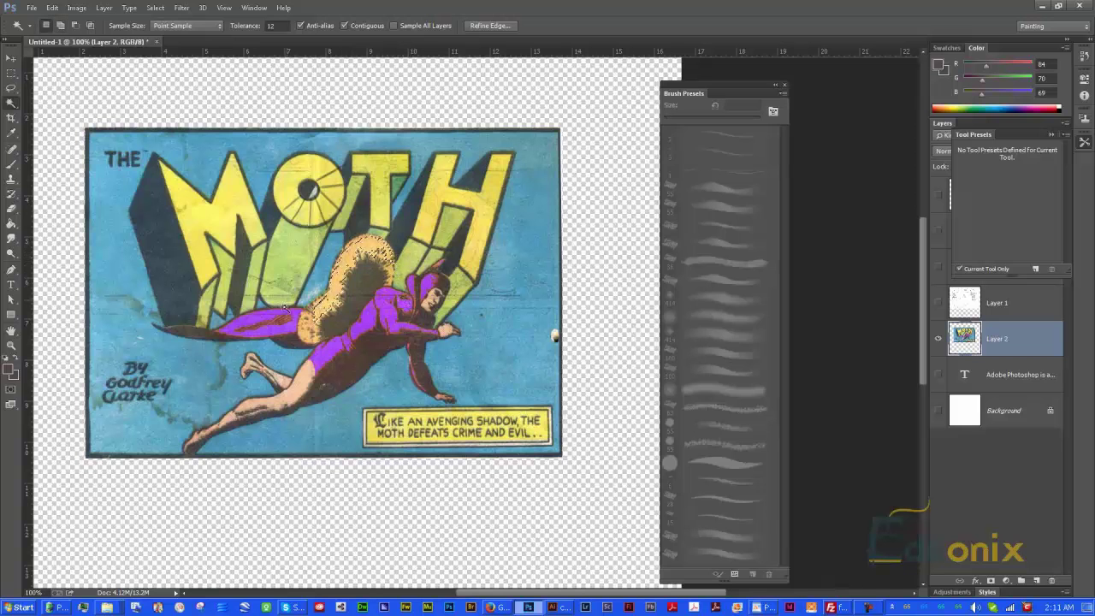
{"action": "key", "text": "z"}
{"action": "left_click_drag", "start_coordinate": [457, 356], "coordinate": [389, 308]}
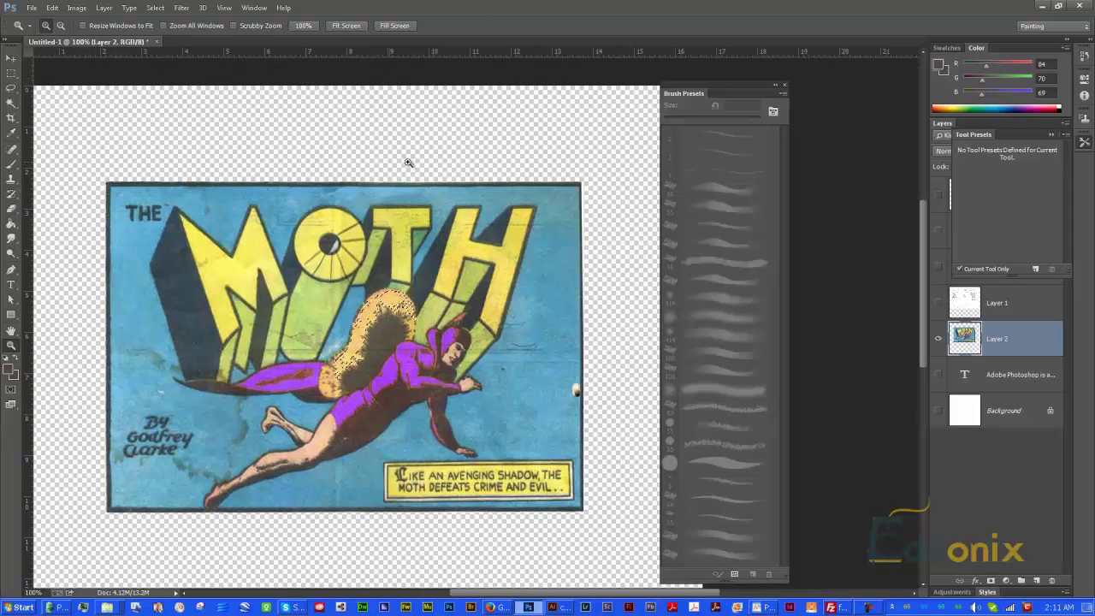
{"action": "key", "text": "ctrl+d"}
{"action": "left_click_drag", "start_coordinate": [413, 394], "coordinate": [391, 376]}
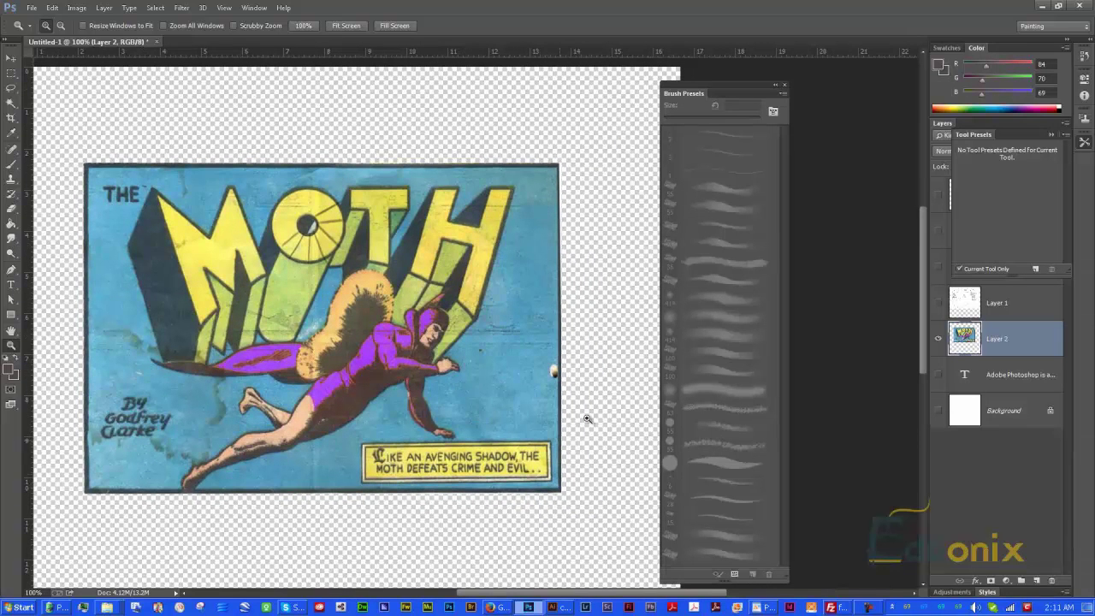
Collapse the tool presets, hide the comic cover's layer, and show the Photoshop and Illustrator Venn diagram with its source caption.
{"action": "left_click", "coordinate": [1052, 134]}
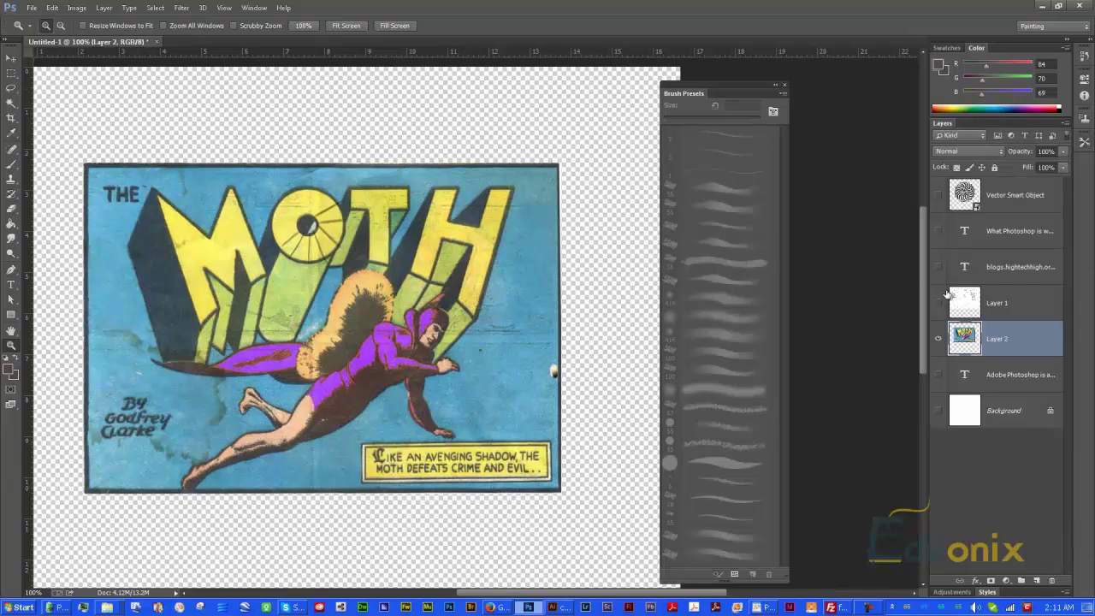
{"action": "left_click", "coordinate": [938, 266]}
{"action": "left_click", "coordinate": [938, 339]}
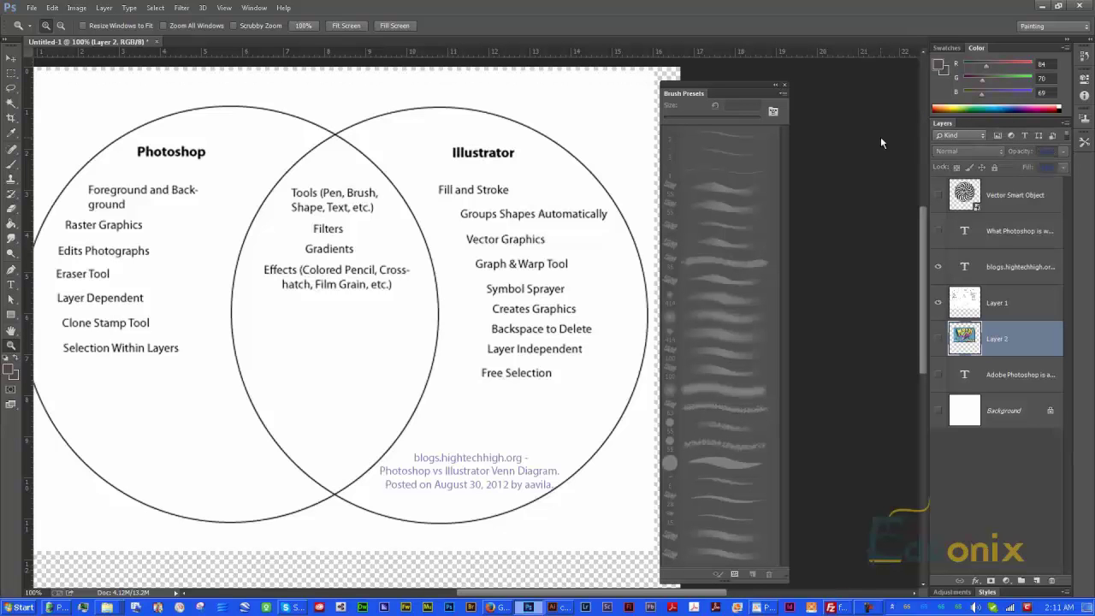
{"action": "left_click_drag", "start_coordinate": [326, 212], "coordinate": [320, 238]}
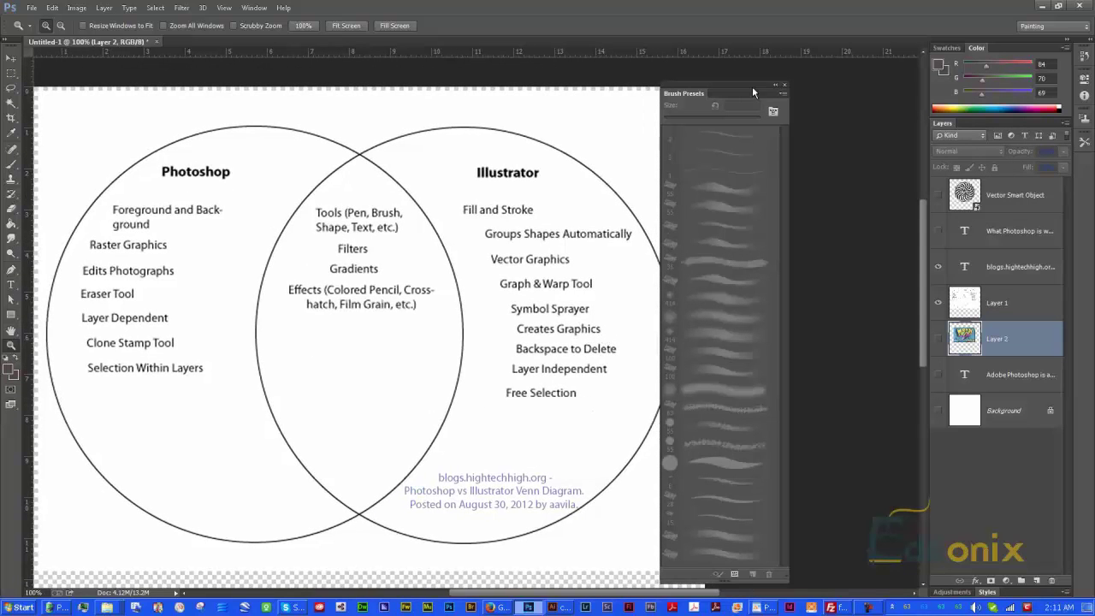
Move the brush presets clear of the Venn diagram and select the diagram's layer, Layer 1.
{"action": "left_click", "coordinate": [784, 85]}
{"action": "left_click", "coordinate": [786, 88]}
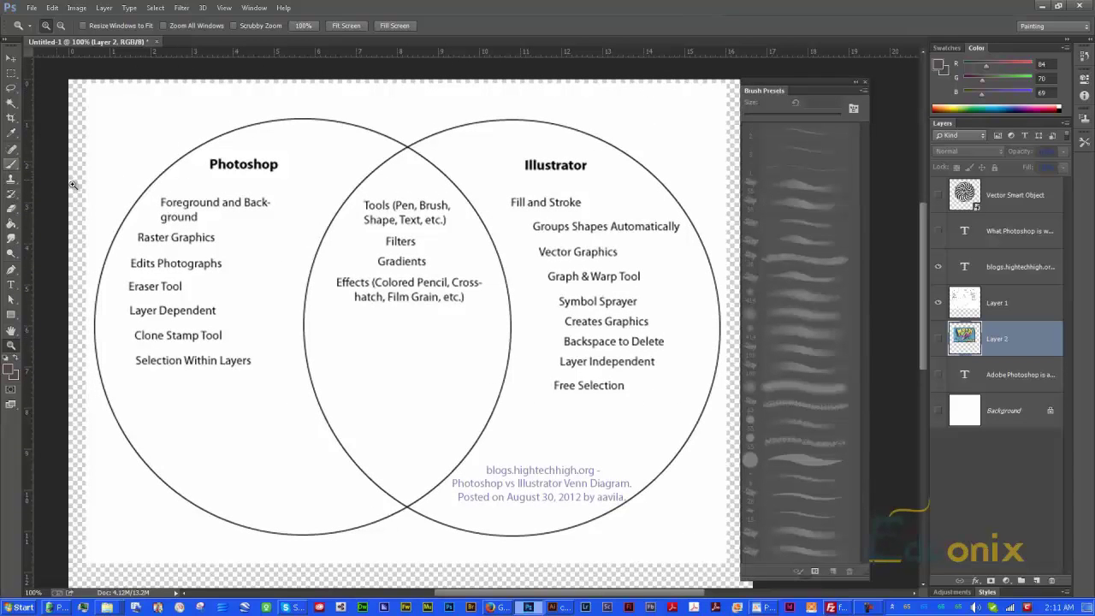
{"action": "left_click", "coordinate": [11, 164]}
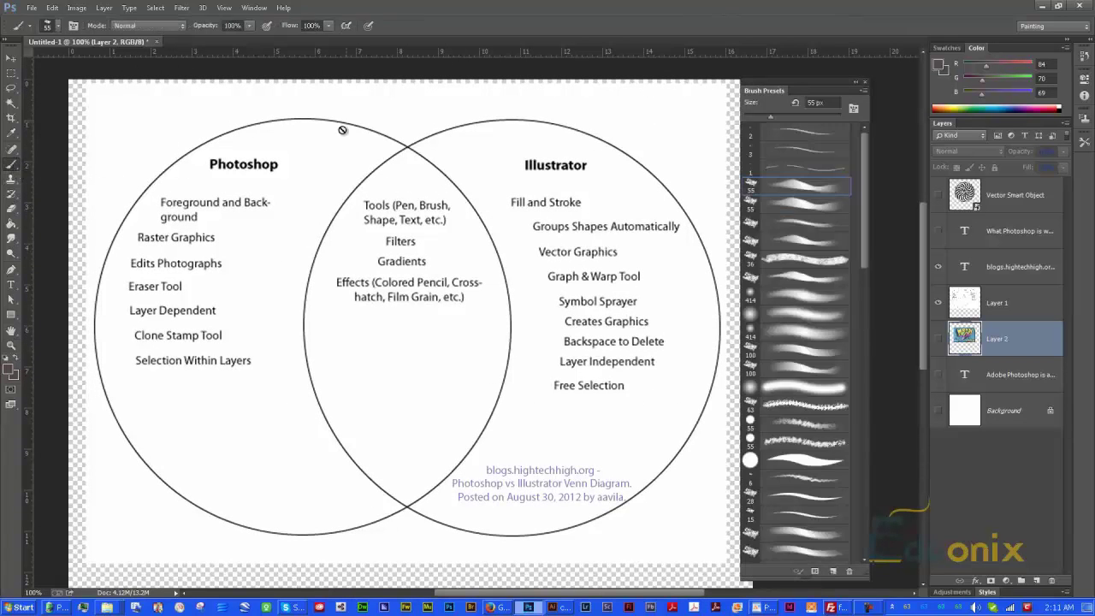
{"action": "key", "text": "z"}
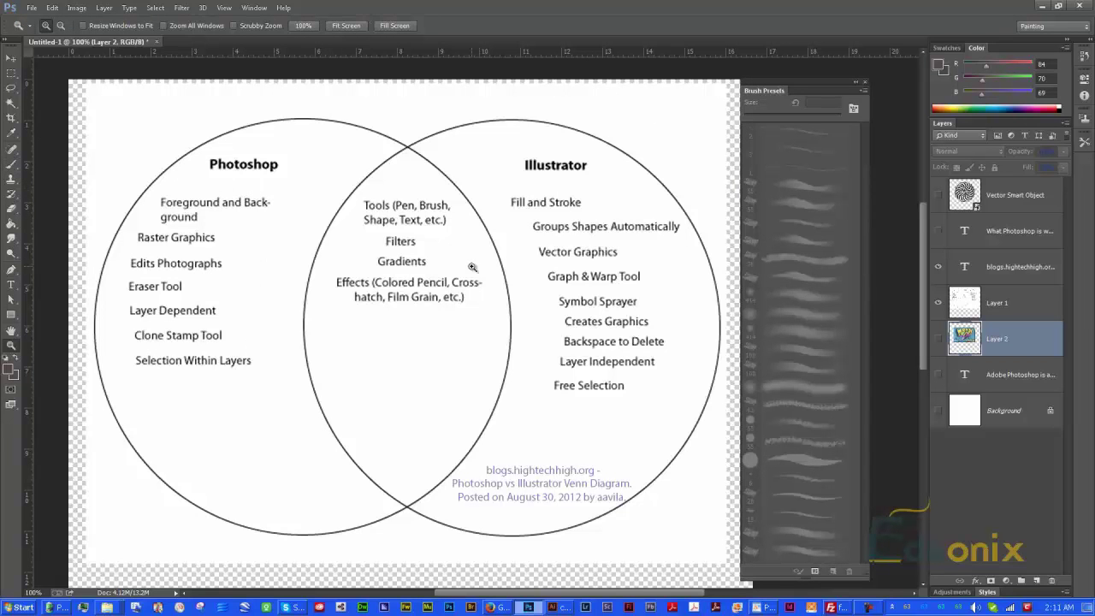
{"action": "left_click", "coordinate": [691, 368], "text": "ctrl"}
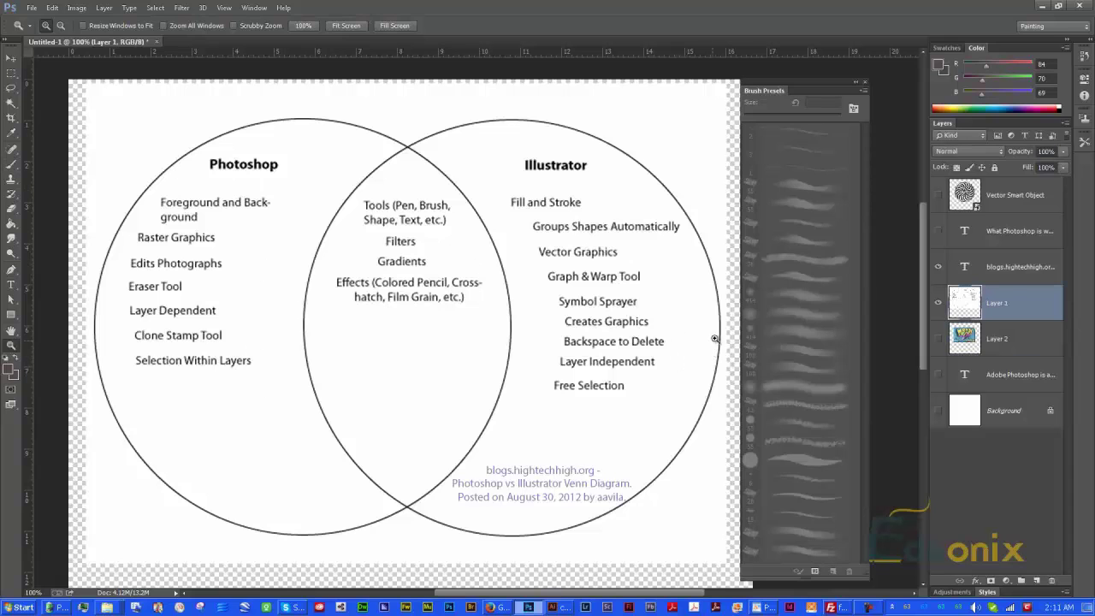